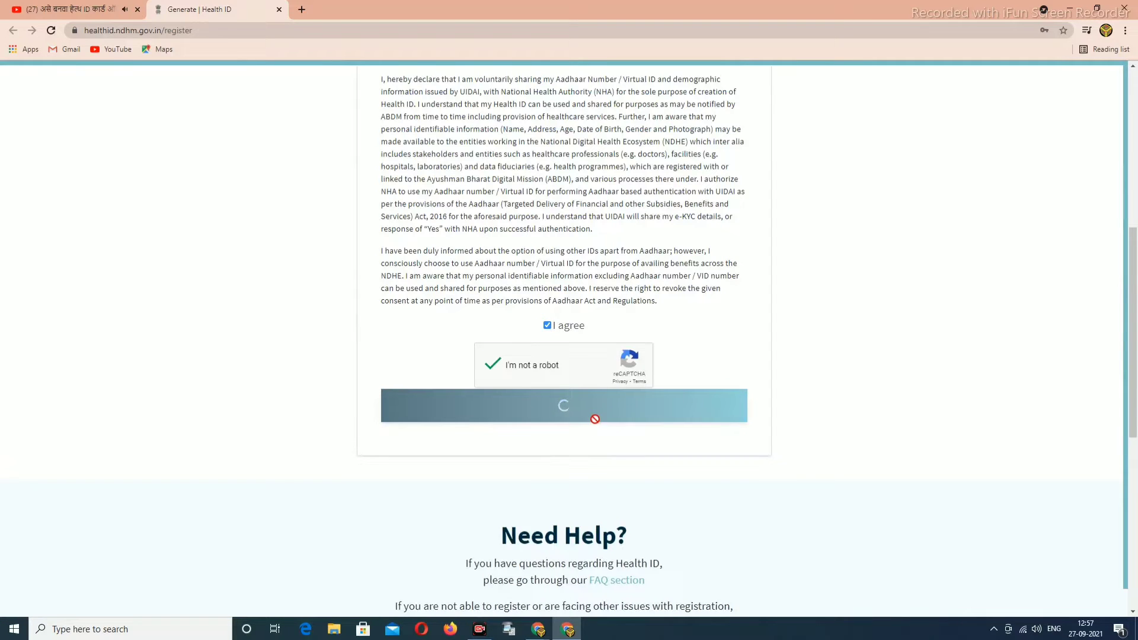
# Agree to the Aadhaar consent declaration and submit the Health ID registration request.
pyautogui.click(550, 404)
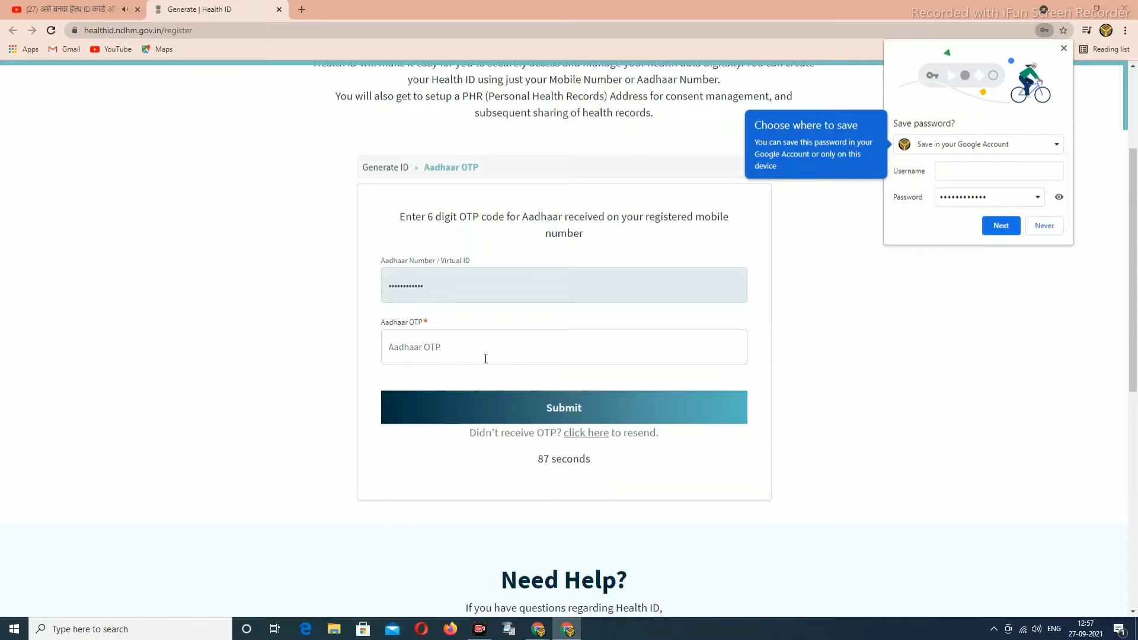
# Decline Chrome's save-password prompt, then paste and submit the 6-digit Aadhaar OTP.
pyautogui.click(445, 355)
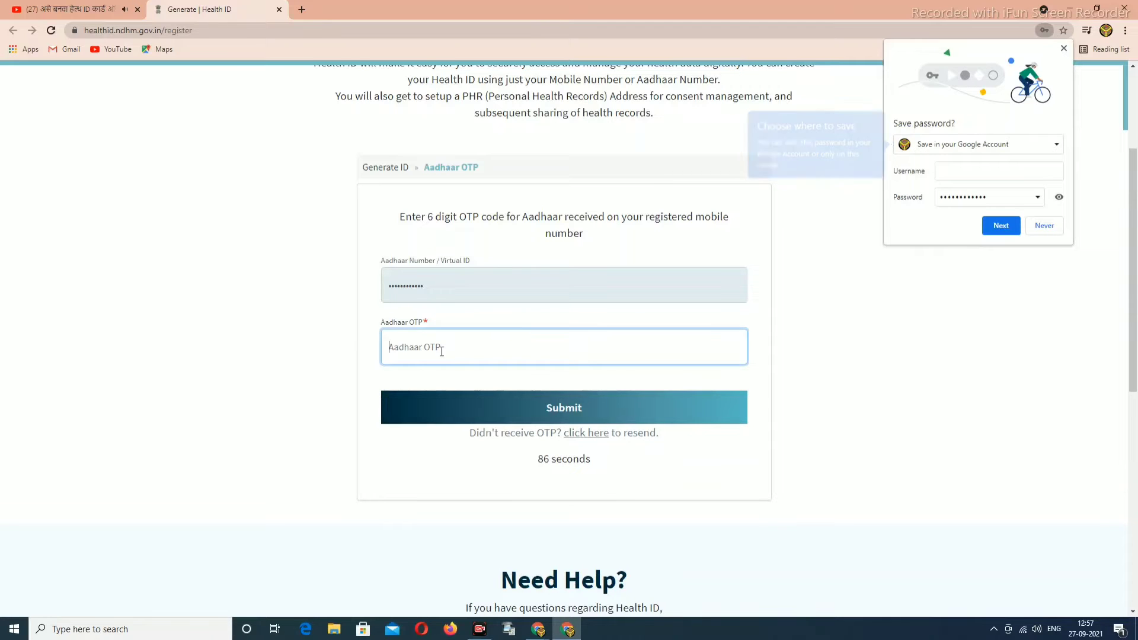
pyautogui.click(1044, 225)
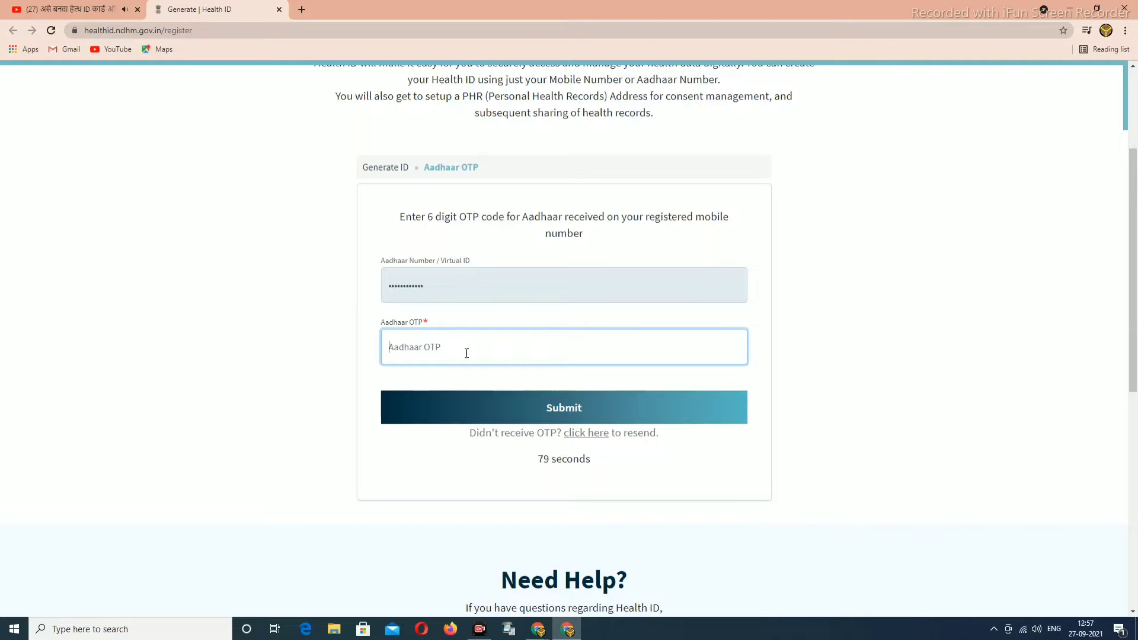
pyautogui.hotkey('ctrl', 'v')
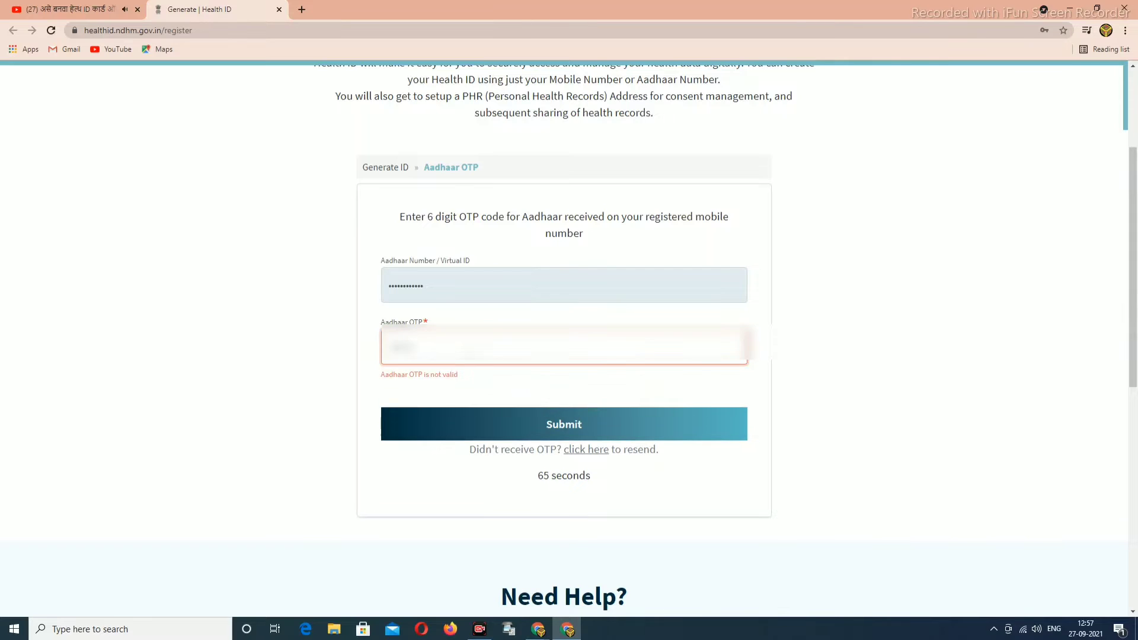
pyautogui.click(553, 410)
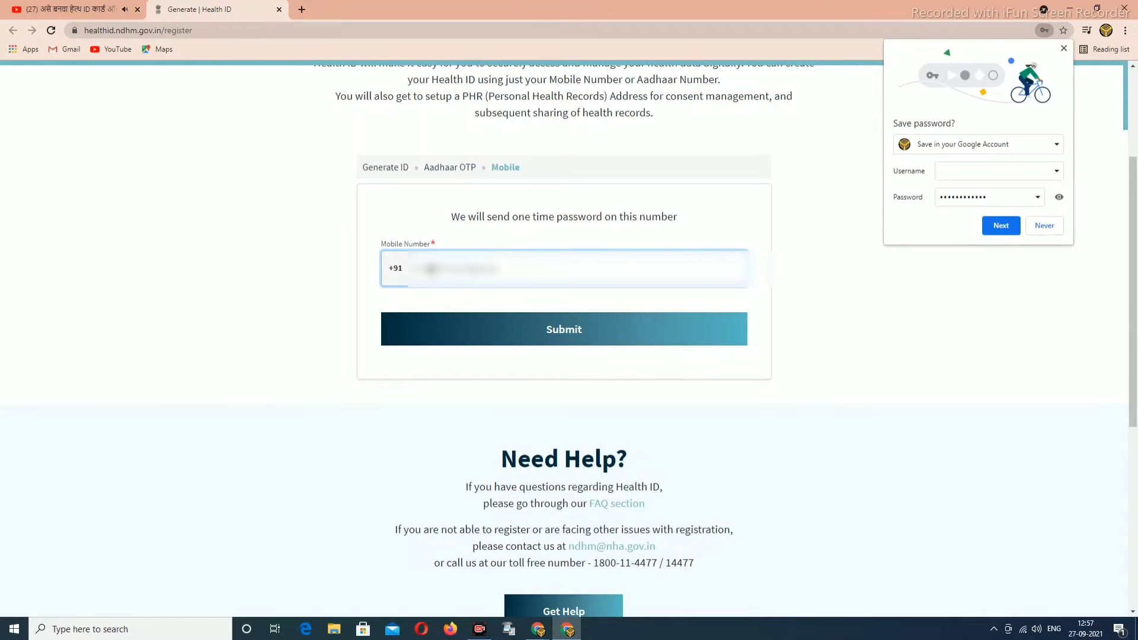
# Enter the user's mobile number and submit it to receive an OTP.
pyautogui.write('98')
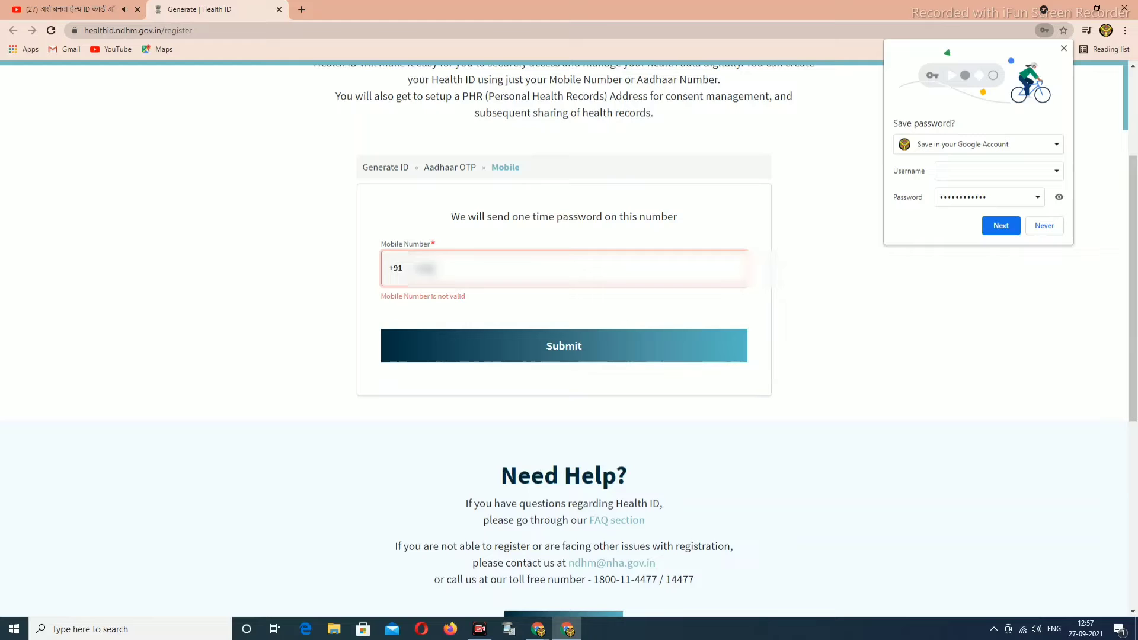
pyautogui.write('76543210')
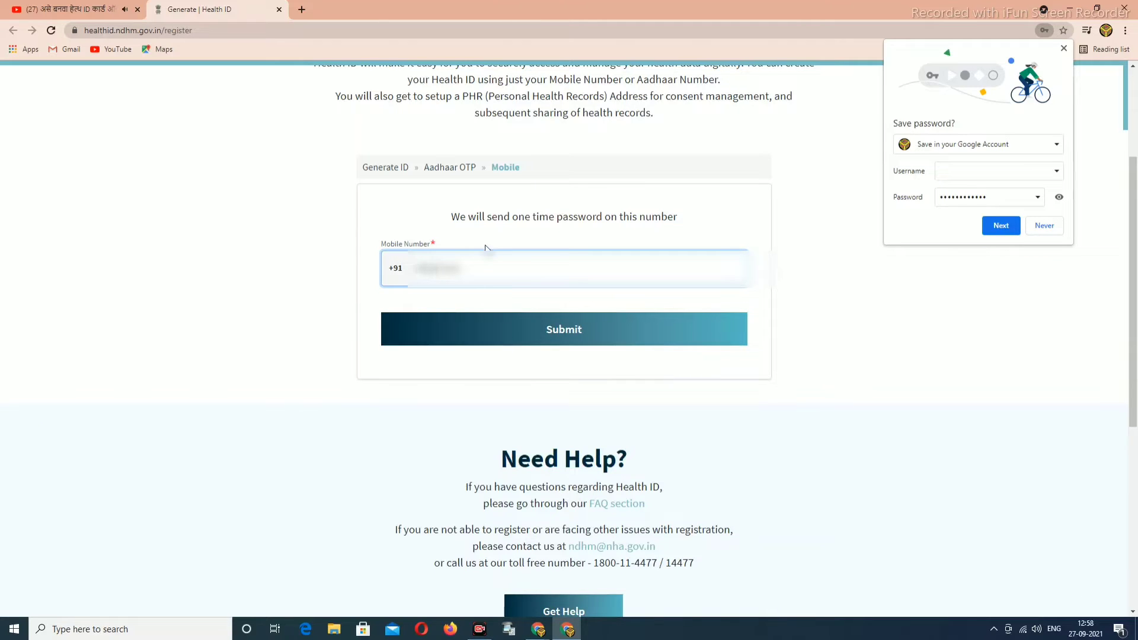
pyautogui.click(564, 334)
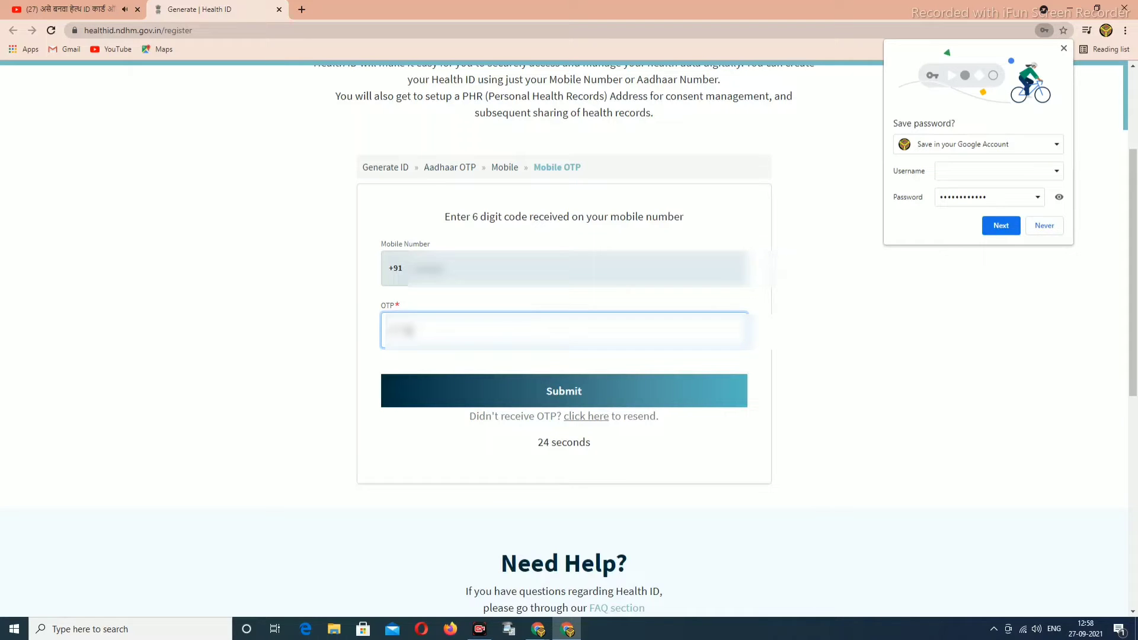
# Enter and submit the mobile OTP, then decline Chrome's save-password offer.
pyautogui.write('1')
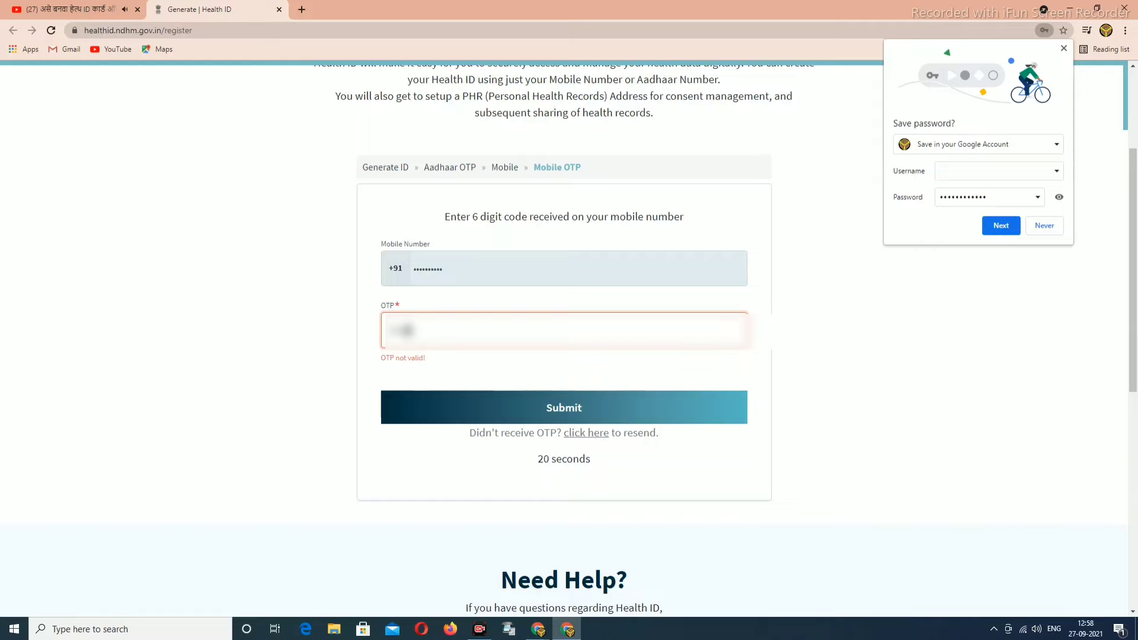
pyautogui.write('1')
pyautogui.click(567, 389)
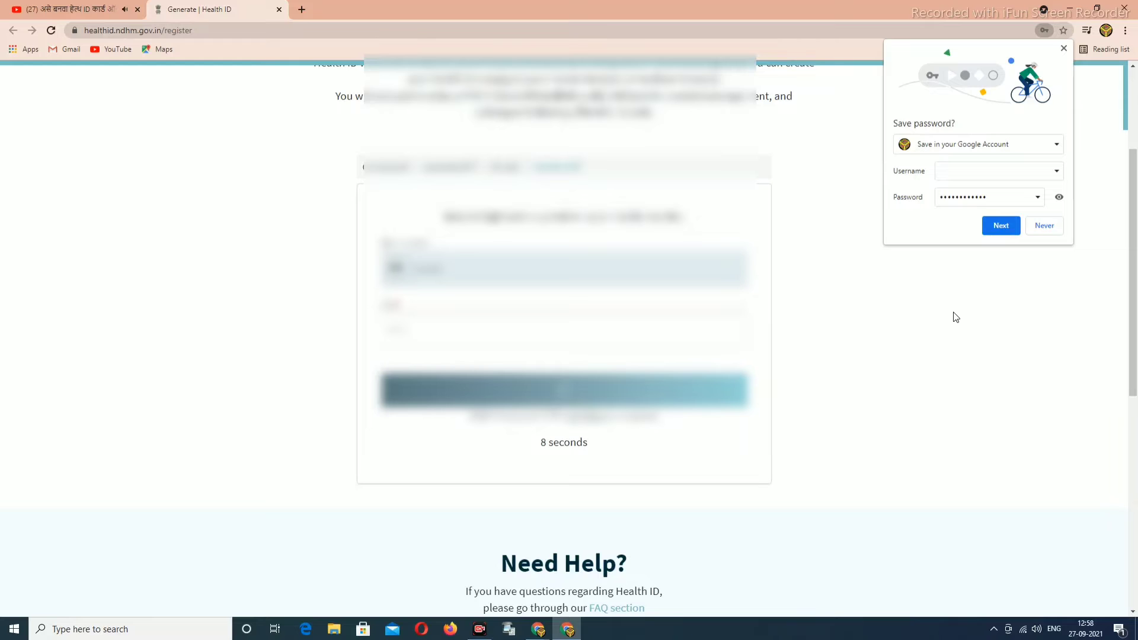
pyautogui.click(1046, 228)
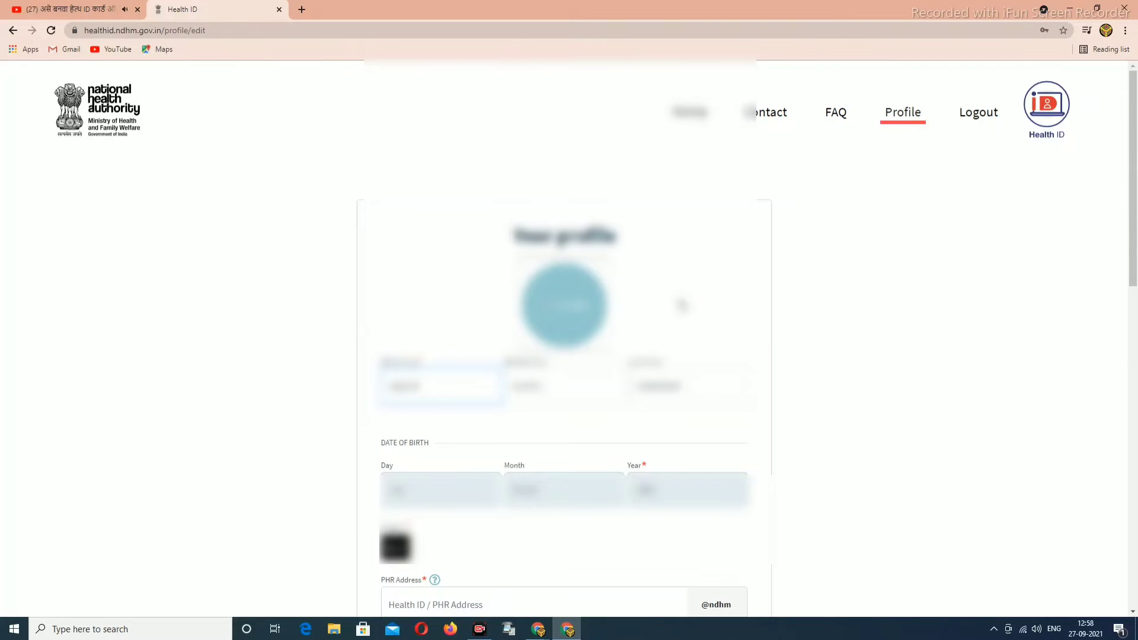
# Move to the profile form's Email field and begin typing the e-mail address.
pyautogui.scroll(-3, 682, 305)
pyautogui.scroll(-5, 682, 309)
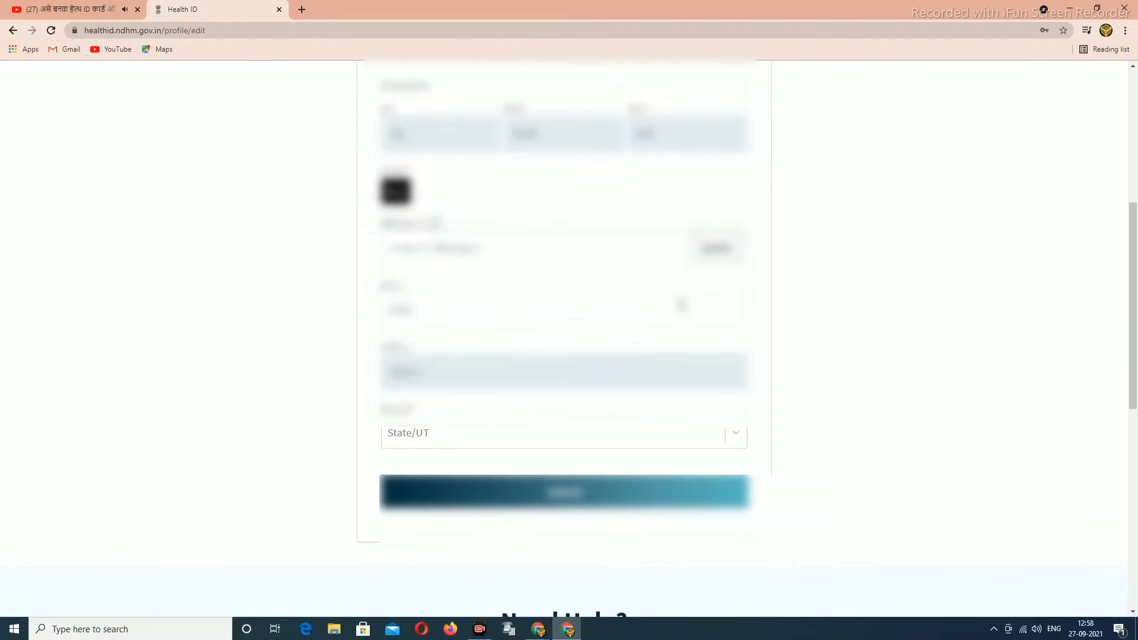
pyautogui.scroll(8, 682, 305)
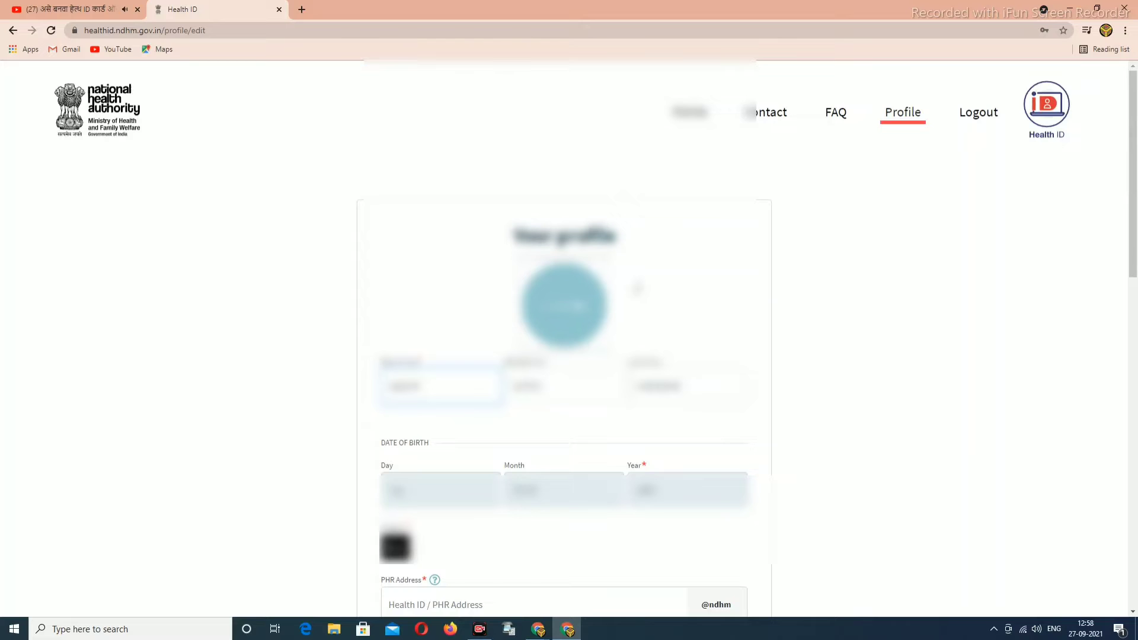
pyautogui.press('Tab')
pyautogui.press('BackSpace')
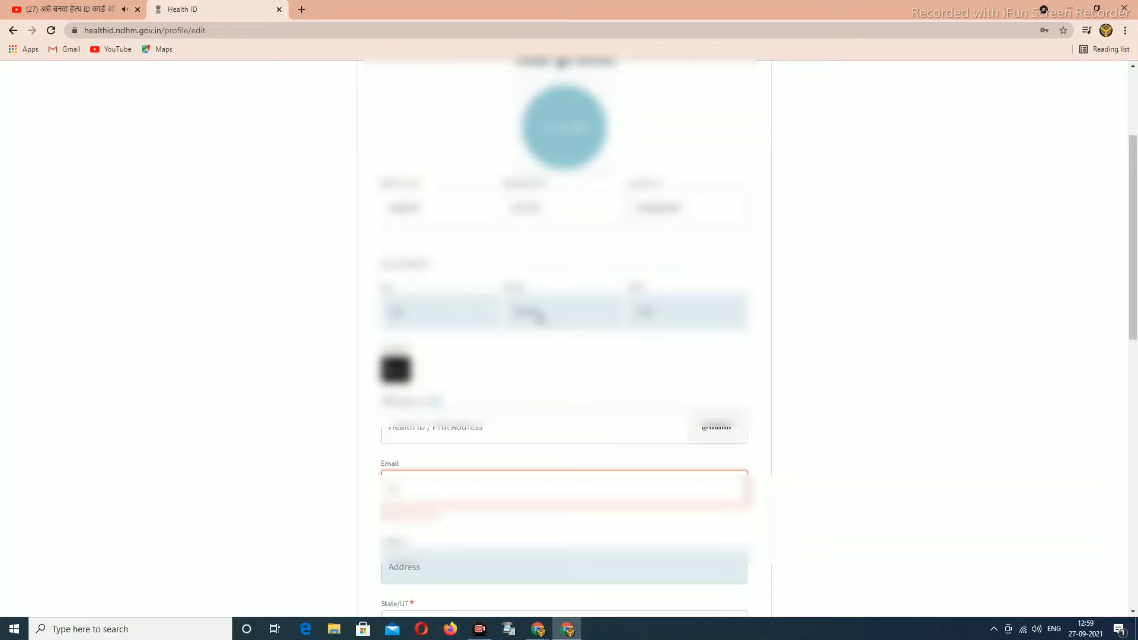
pyautogui.scroll(-2, 488, 363)
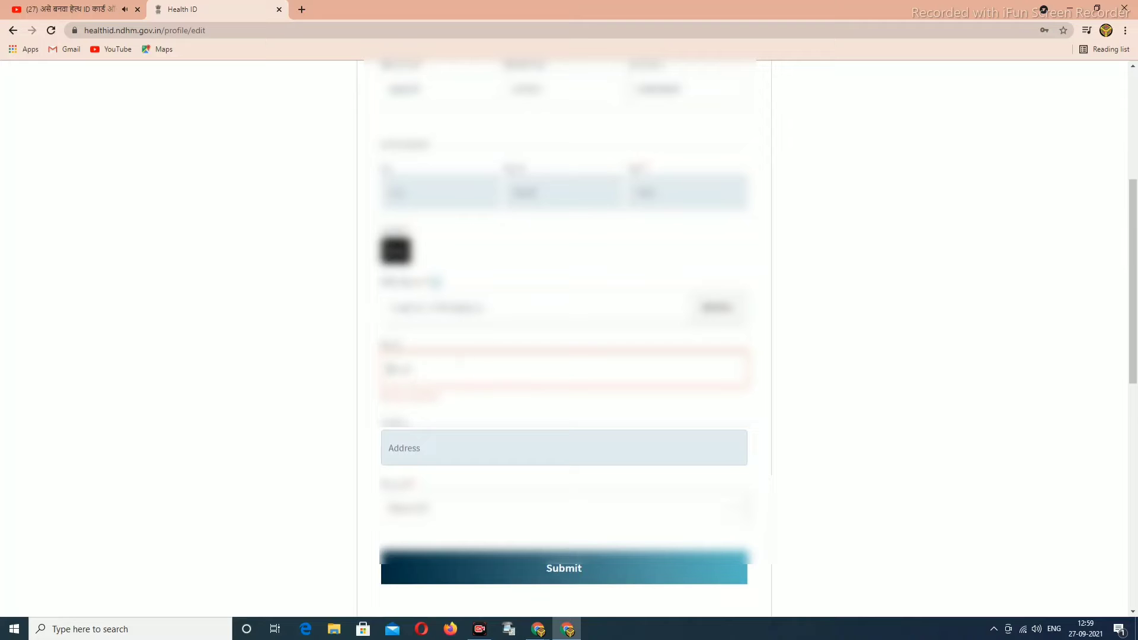
# Restore the PHR Address field and finish entering a valid e-mail address on the profile.
pyautogui.click(441, 323)
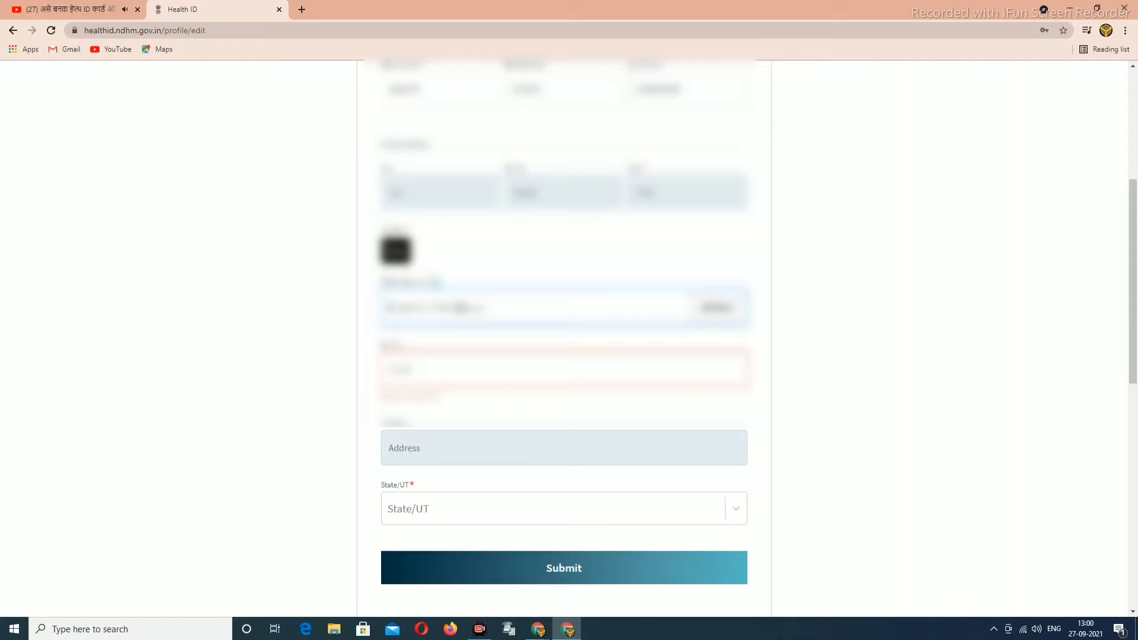
pyautogui.hotkey('ctrl', 'a')
pyautogui.press('BackSpace')
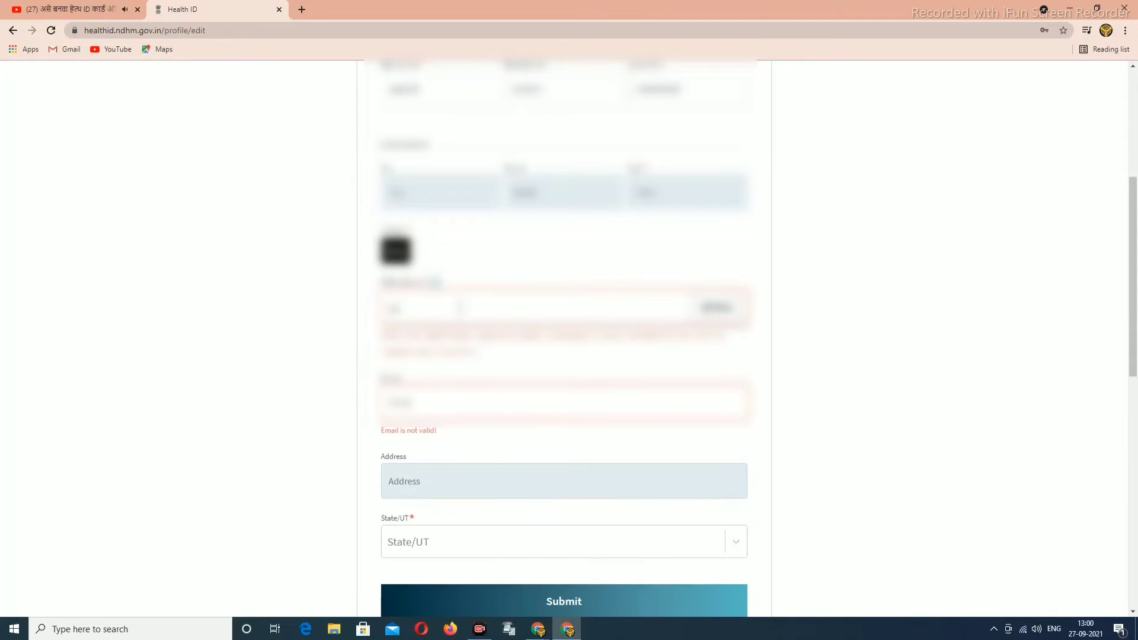
pyautogui.hotkey('ctrl', 'z')
pyautogui.write('in')
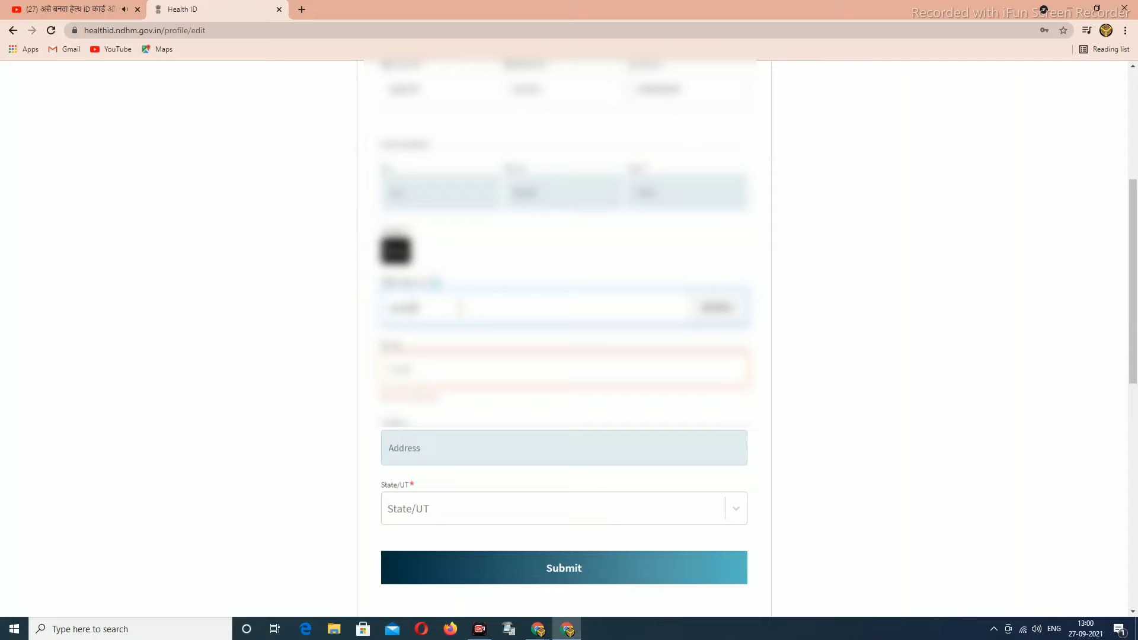
pyautogui.press('BackSpace')
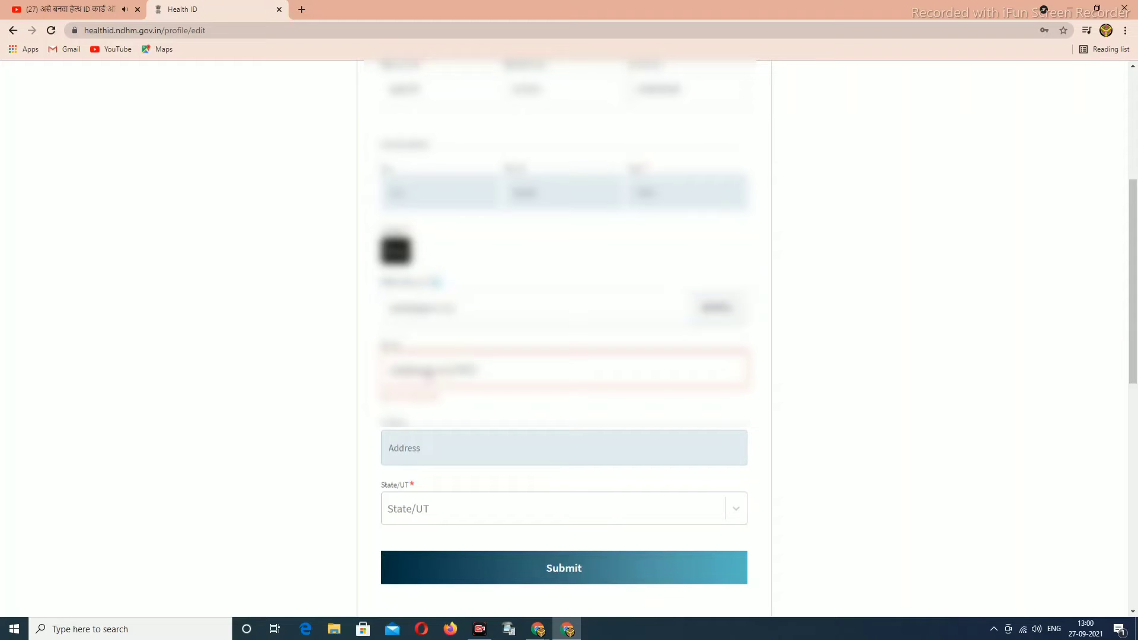
pyautogui.write('12345678')
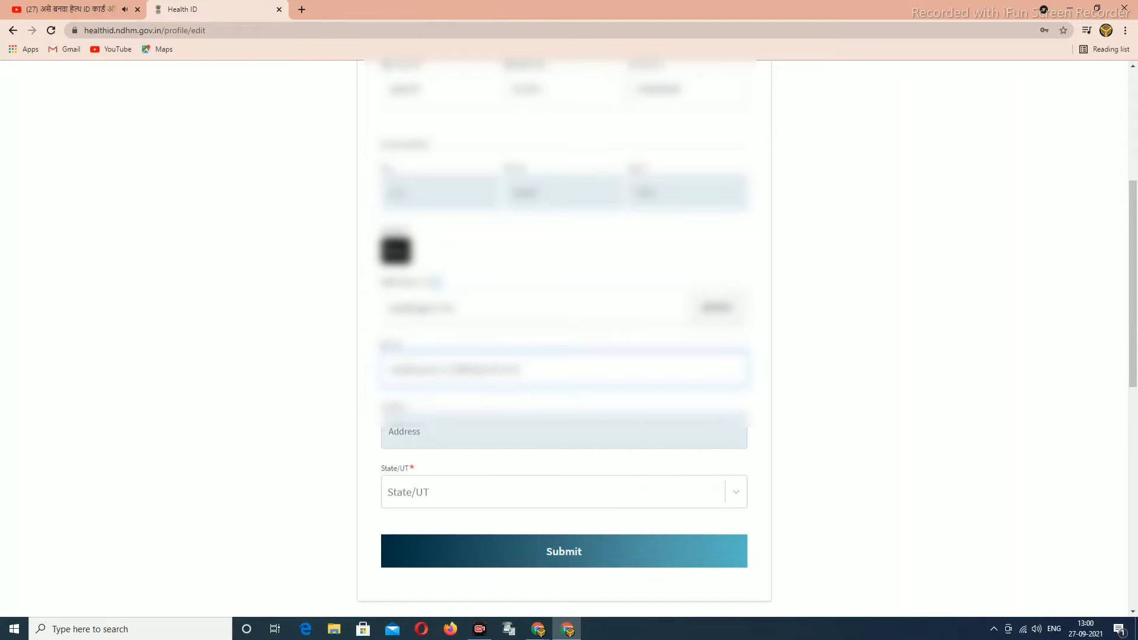
pyautogui.click(442, 433)
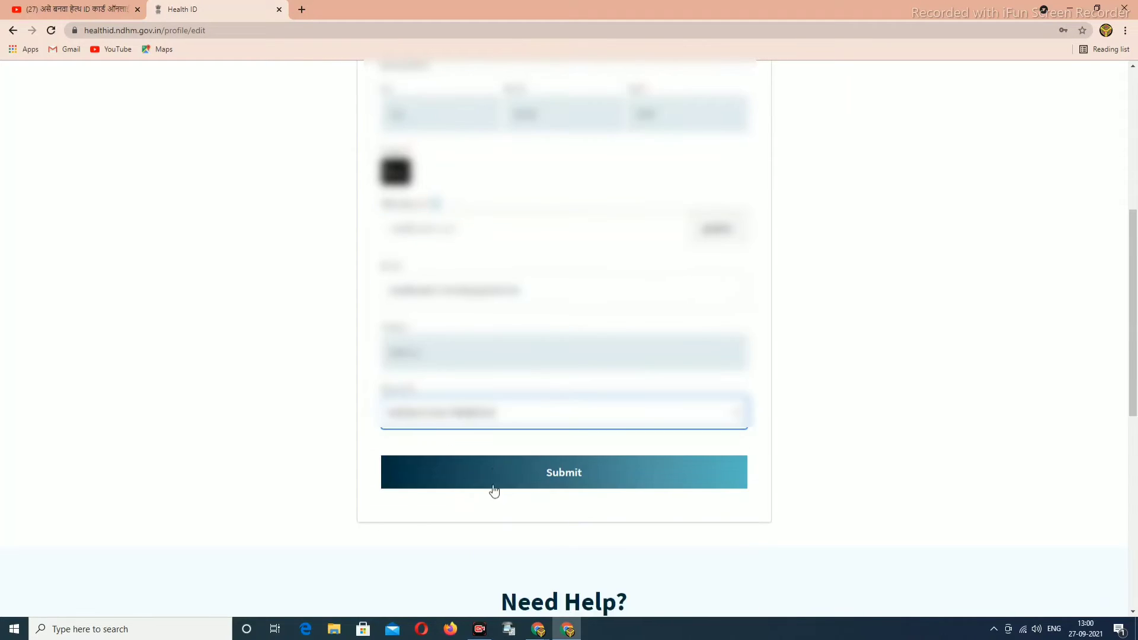
# Set the profile's State/UT to MAHARASHTRA.
pyautogui.click(521, 425)
pyautogui.scroll(-2, 485, 537)
pyautogui.scroll(-3, 438, 510)
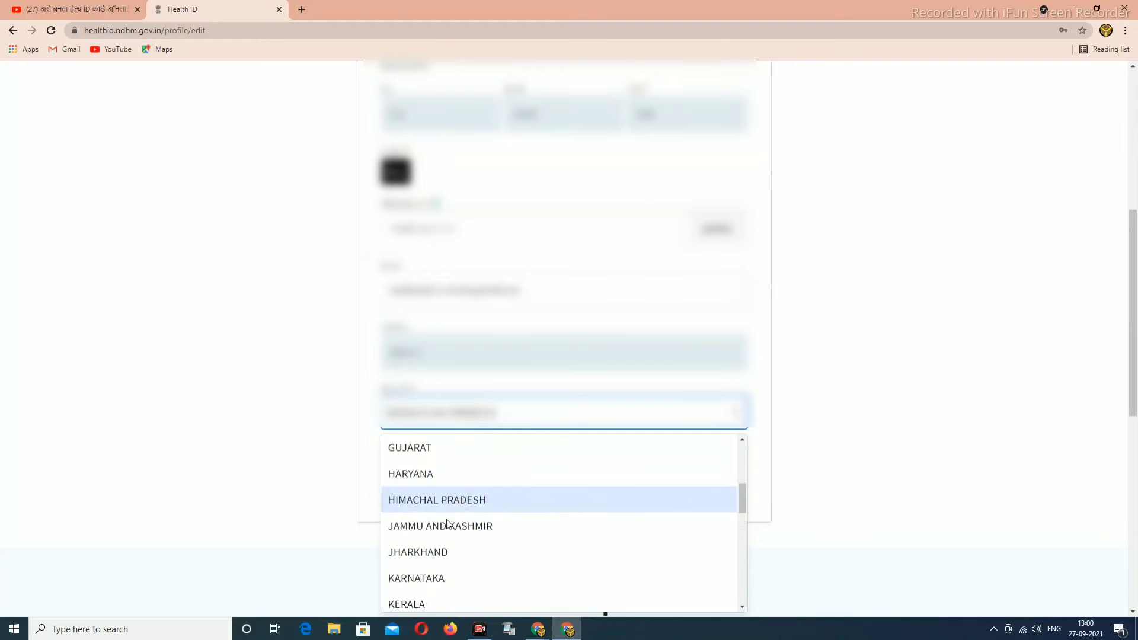
pyautogui.scroll(-2, 419, 524)
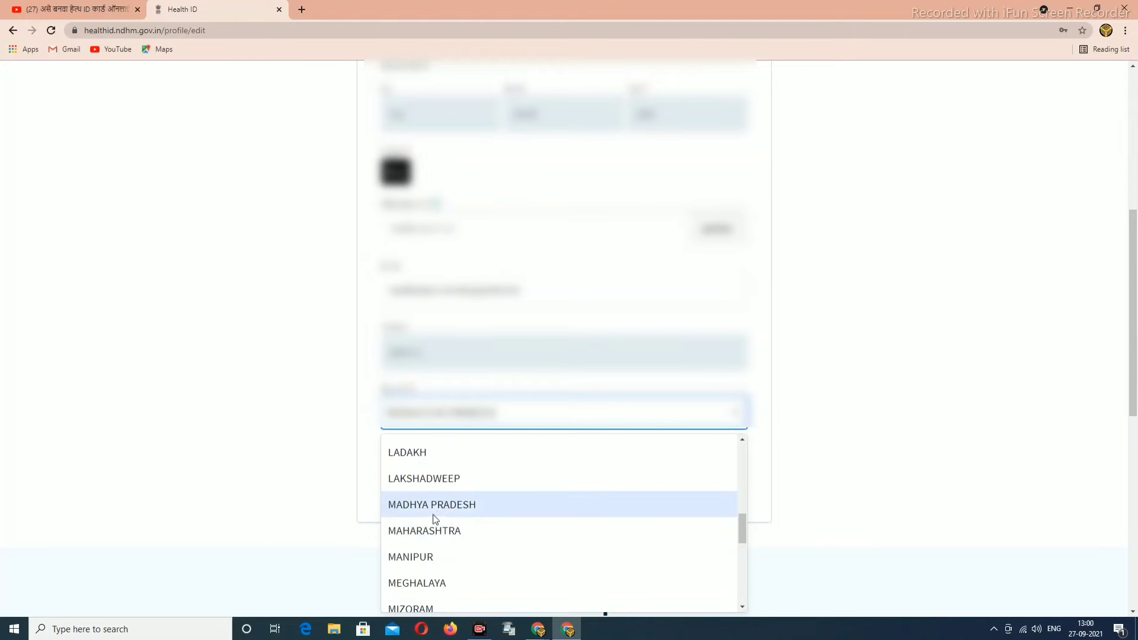
pyautogui.click(428, 531)
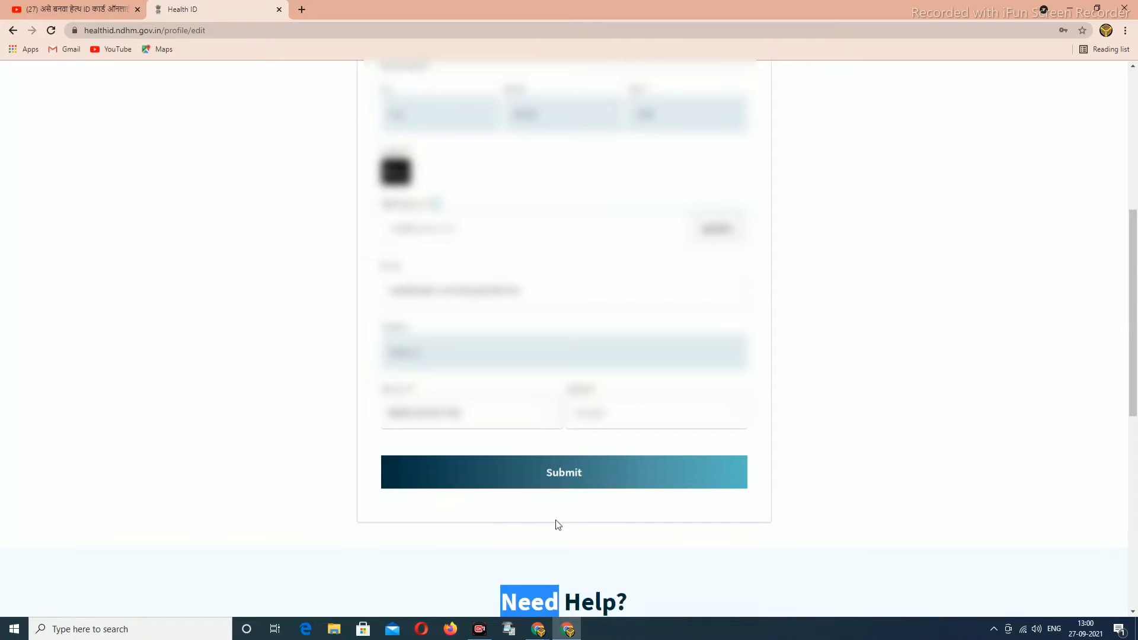
# Choose the district from the District dropdown list.
pyautogui.click(646, 417)
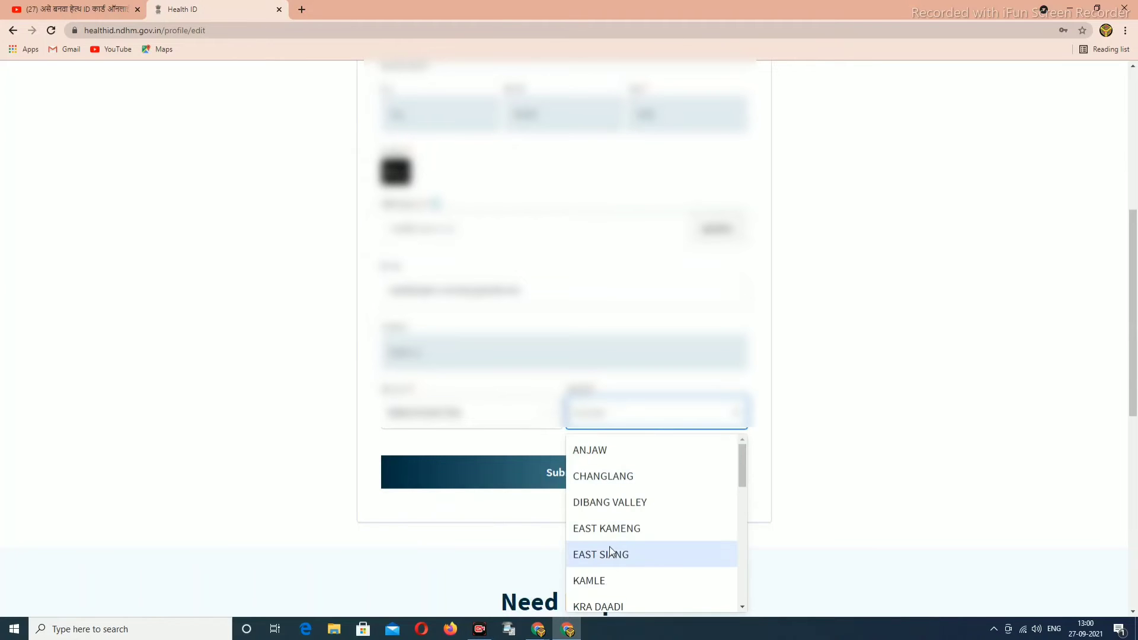
pyautogui.scroll(-3, 628, 555)
pyautogui.scroll(-5, 612, 557)
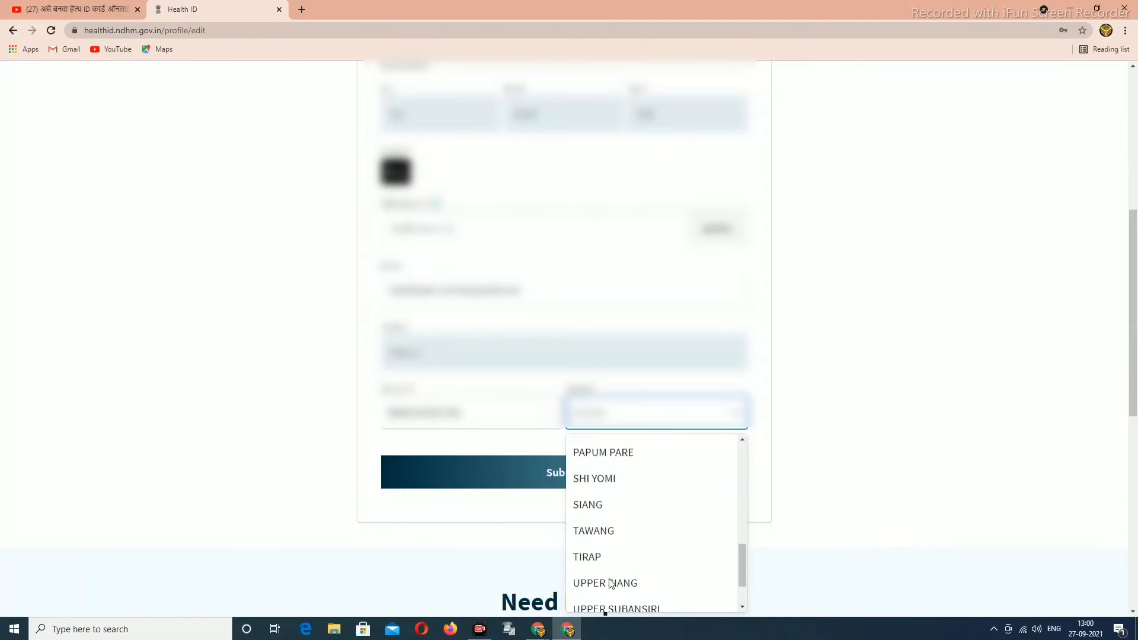
pyautogui.write('n')
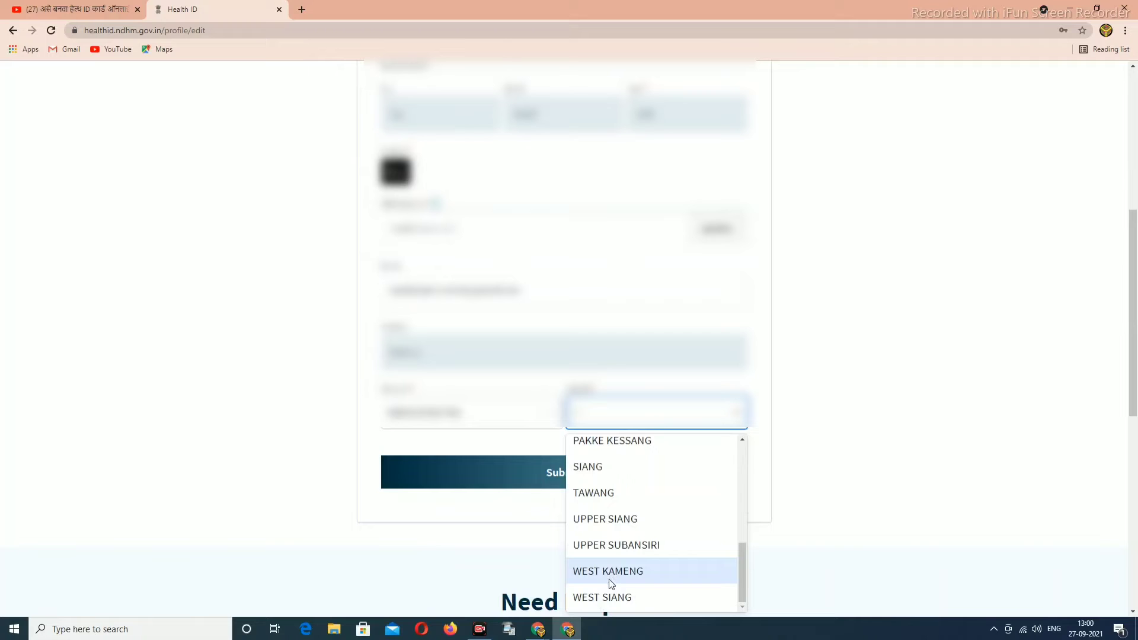
pyautogui.scroll(3, 612, 499)
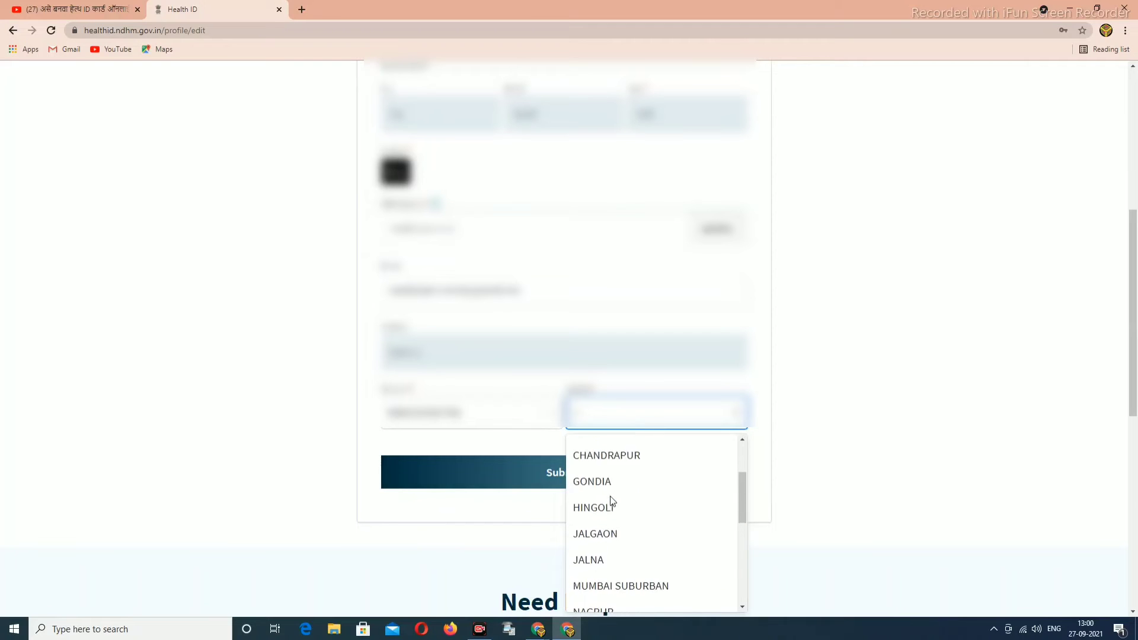
pyautogui.scroll(-2, 612, 501)
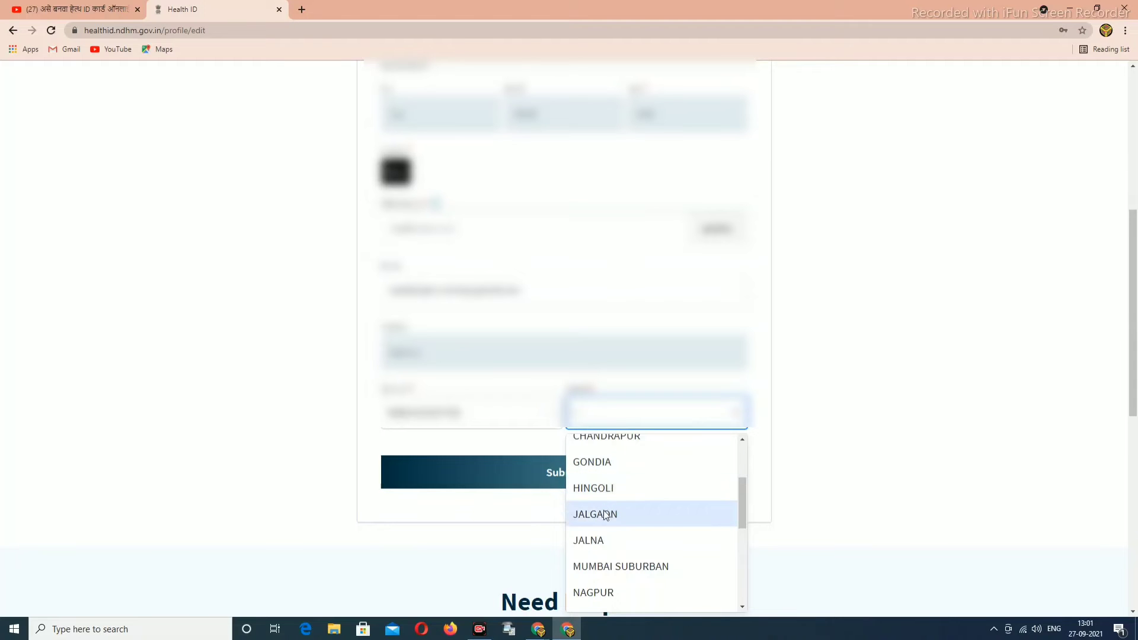
pyautogui.doubleClick(617, 593)
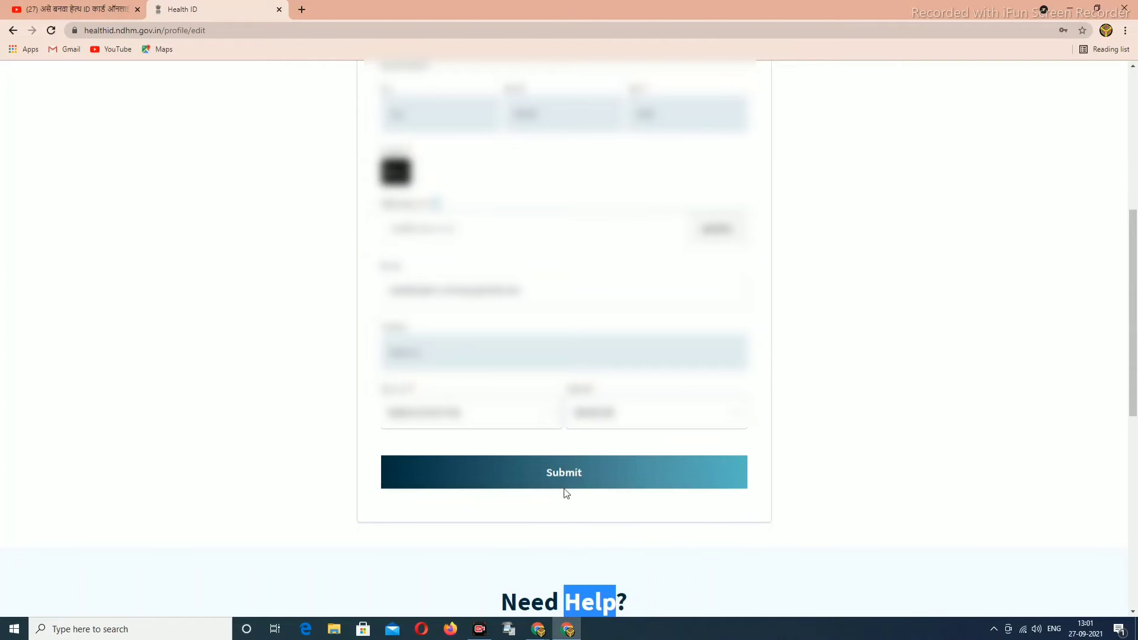
pyautogui.scroll(5, 578, 495)
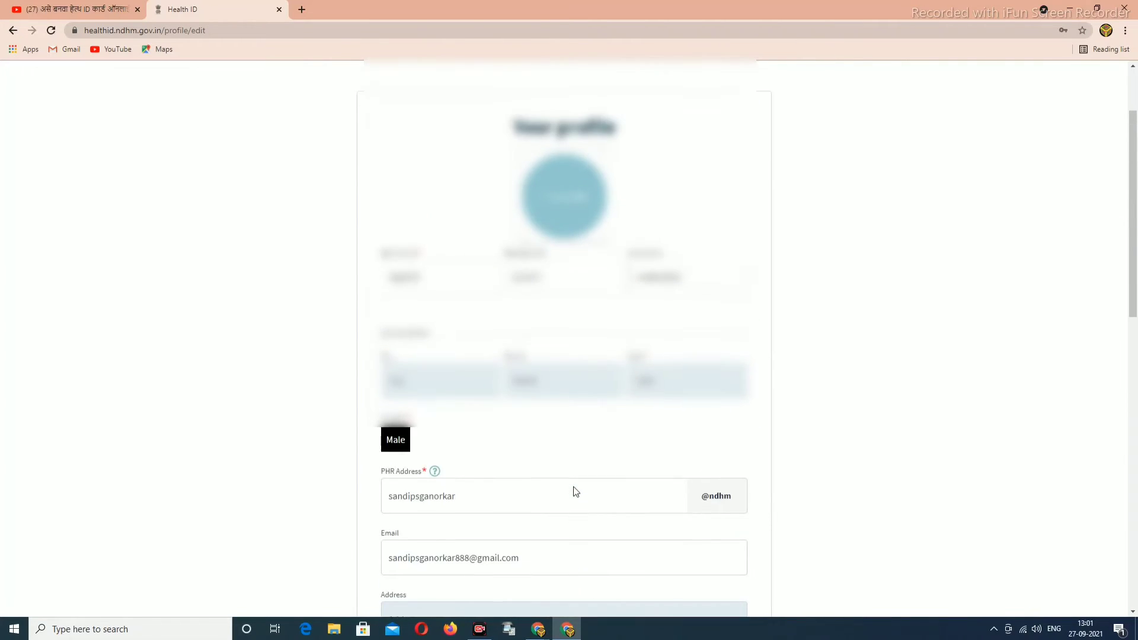
pyautogui.scroll(2, 574, 490)
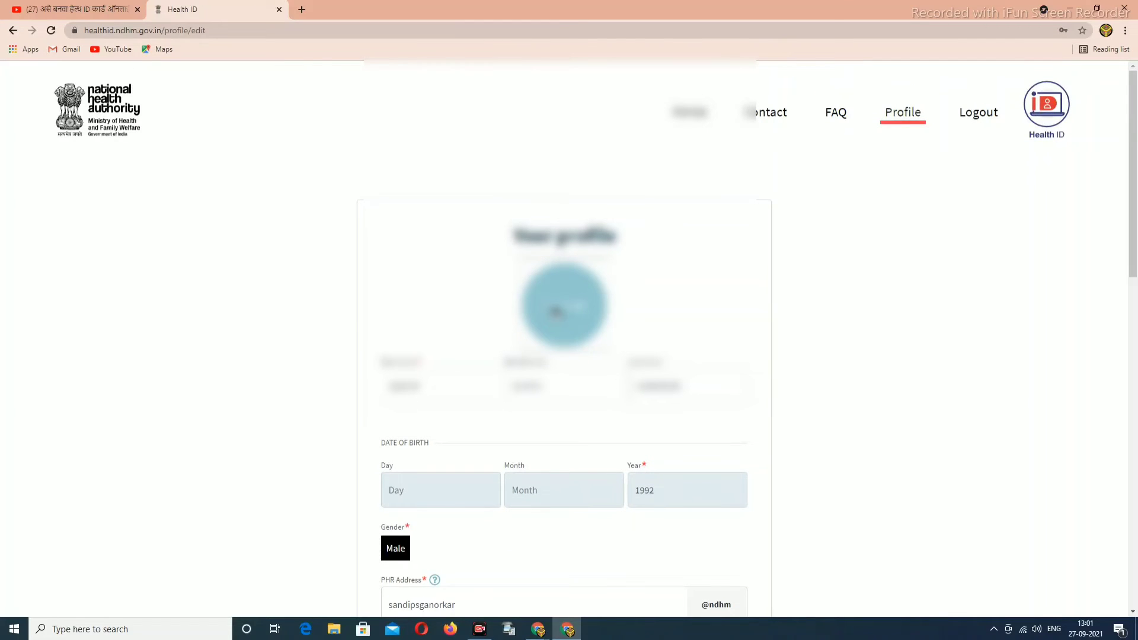
# Open the profile photo file picker and browse the Pictures folder for an image.
pyautogui.click(555, 311)
pyautogui.scroll(3, 65, 195)
pyautogui.click(37, 130)
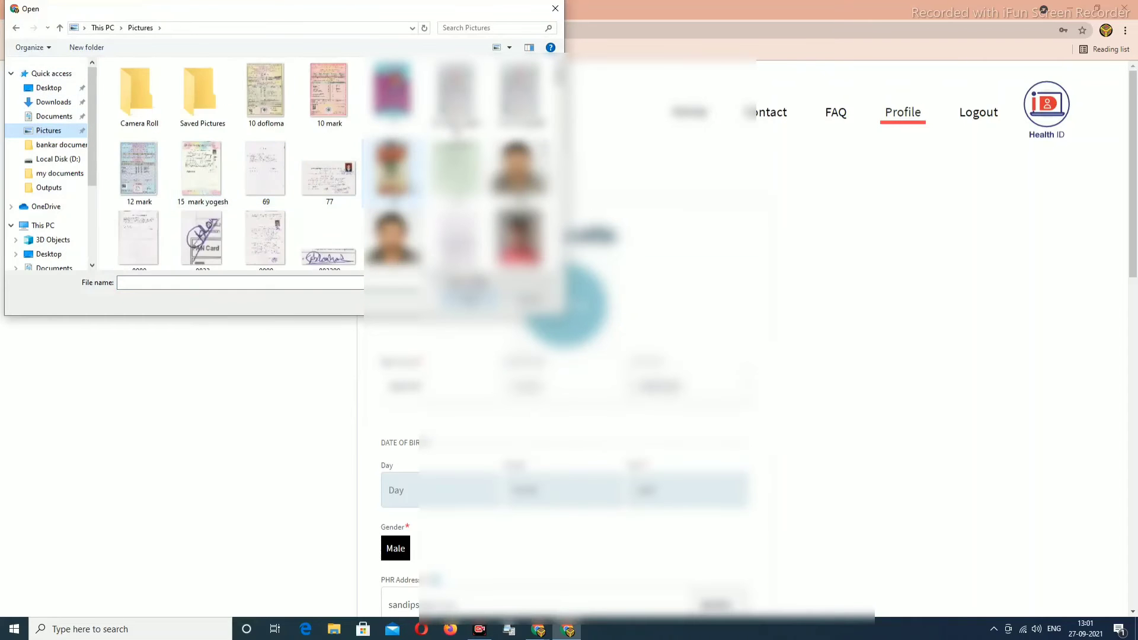
pyautogui.scroll(-3, 231, 166)
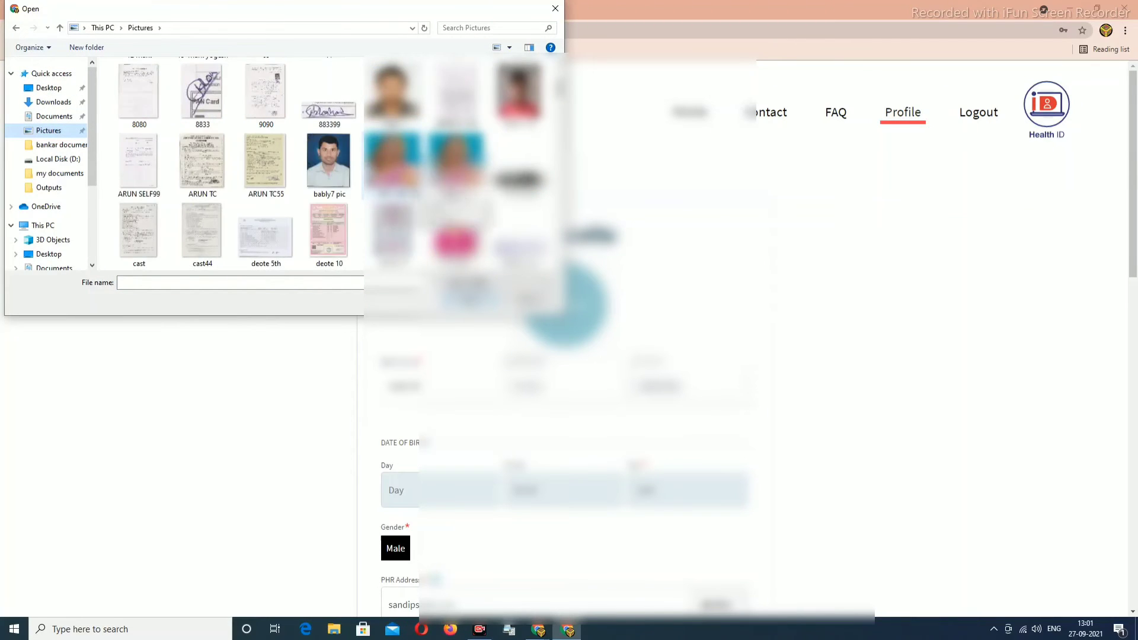
pyautogui.scroll(-5, 231, 166)
pyautogui.scroll(-8, 231, 166)
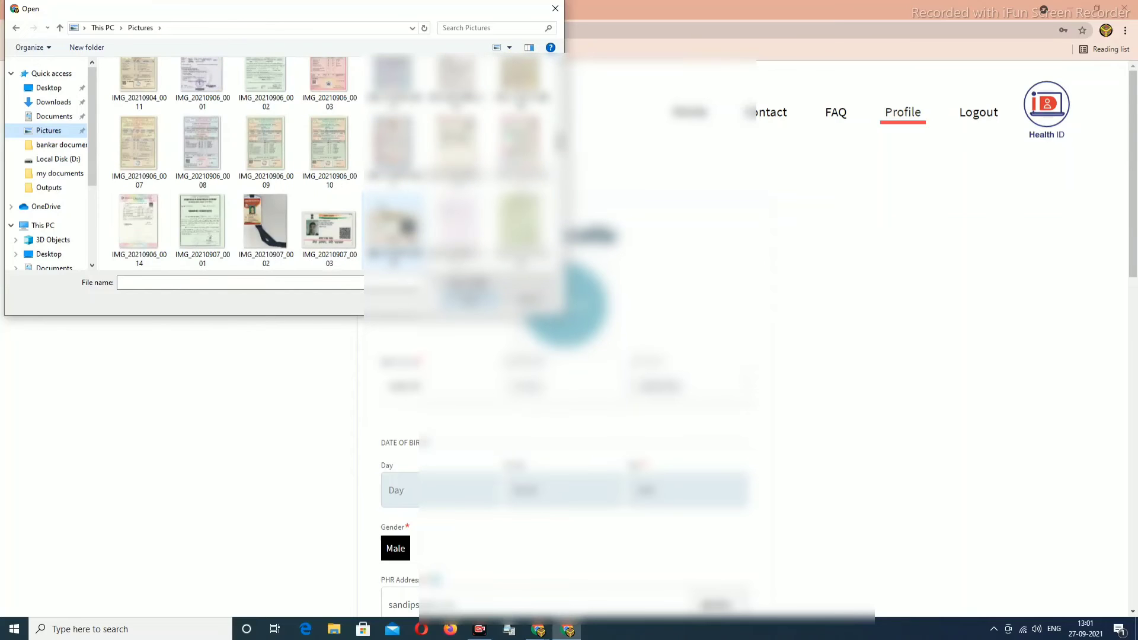
pyautogui.scroll(-8, 234, 163)
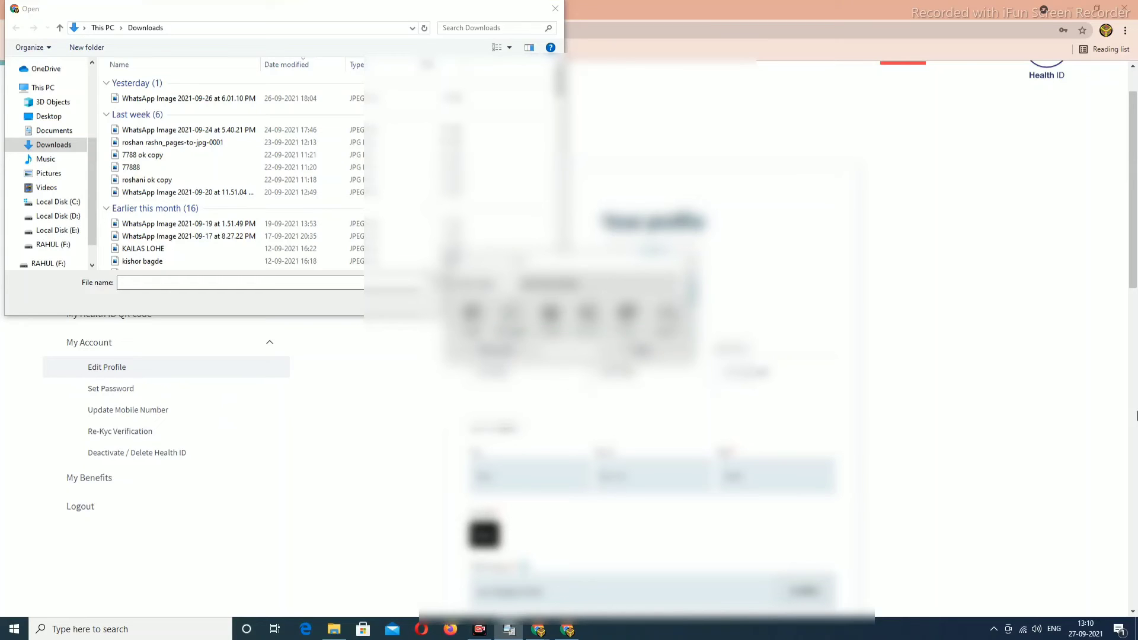
# Open IMG_20210927_0001 from File Explorer's Pictures folder in Paint.
pyautogui.hotkey('alt', 'Tab')
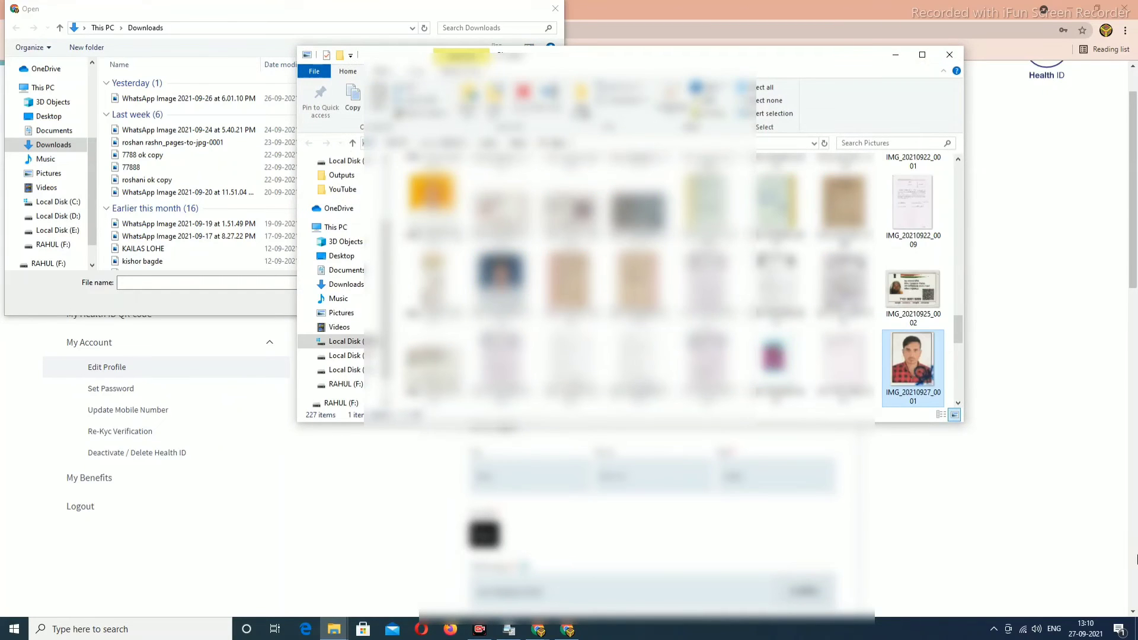
pyautogui.rightClick(925, 376)
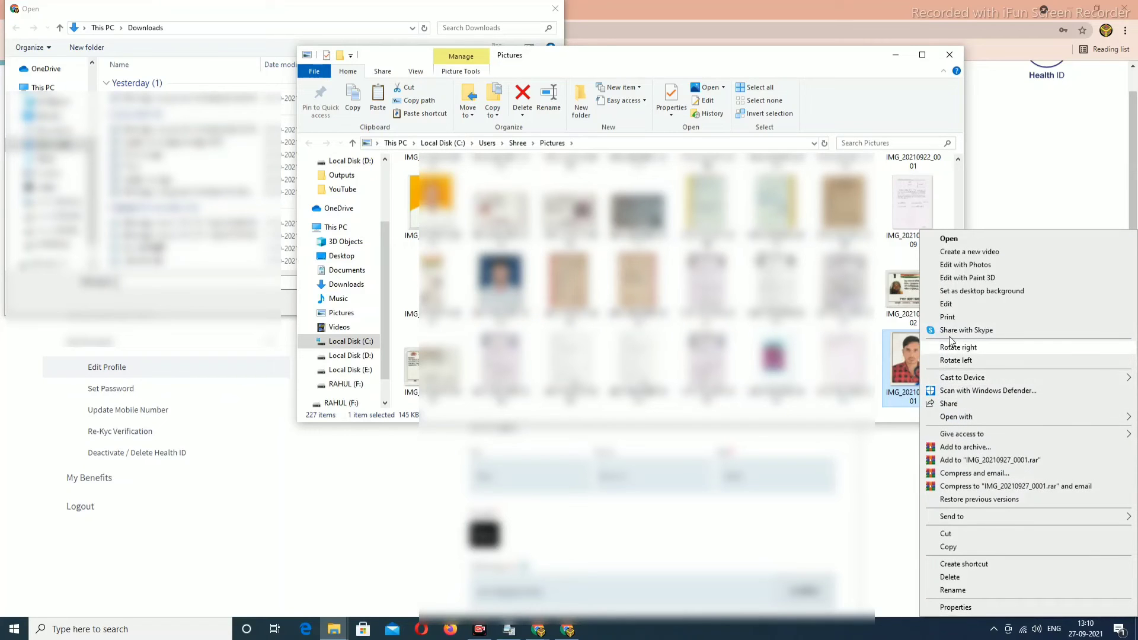
pyautogui.click(949, 405)
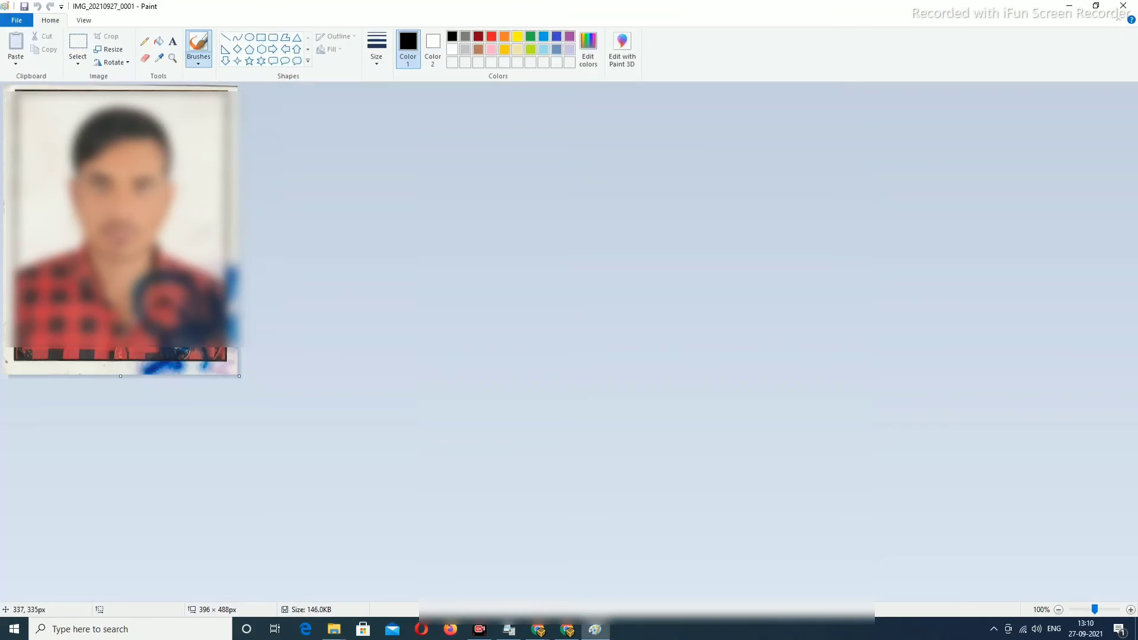
# Crop the photo to the head-and-shoulders area.
pyautogui.click(78, 44)
pyautogui.moveTo(16, 87); pyautogui.dragTo(228, 283)
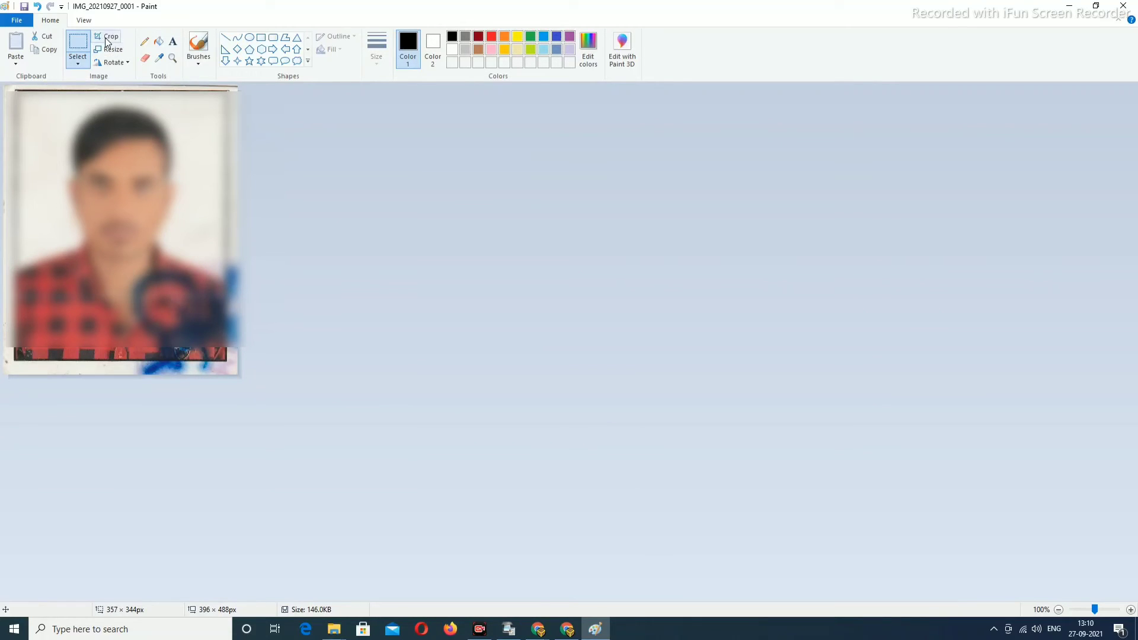
pyautogui.click(107, 37)
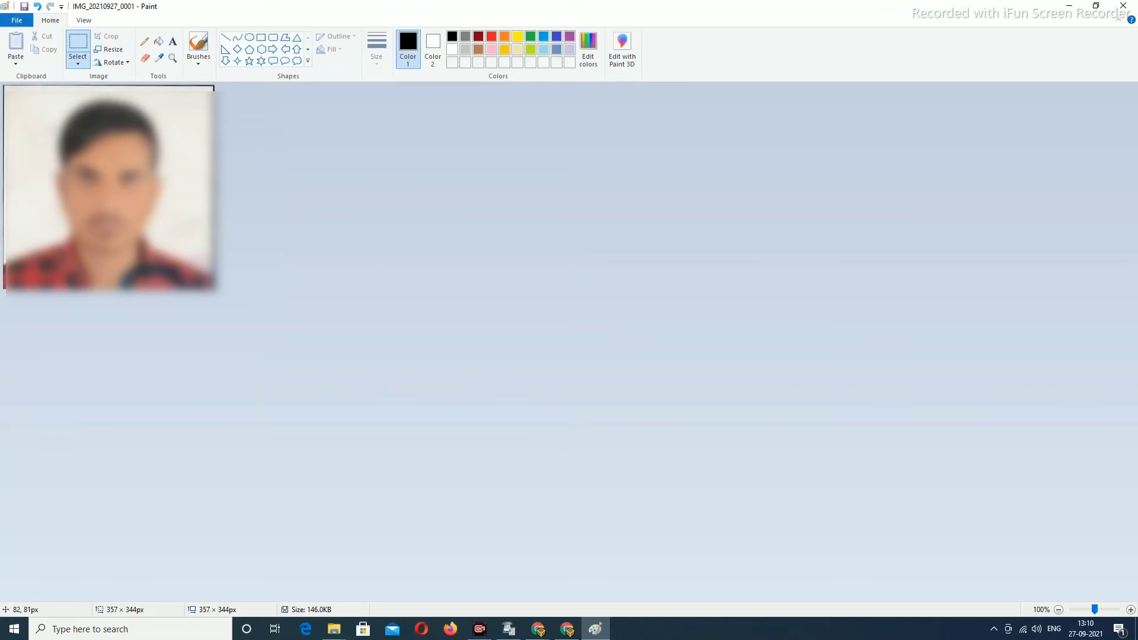
# Resize the cropped photo to 160 × 200 pixels without keeping the aspect ratio.
pyautogui.click(103, 51)
pyautogui.click(129, 93)
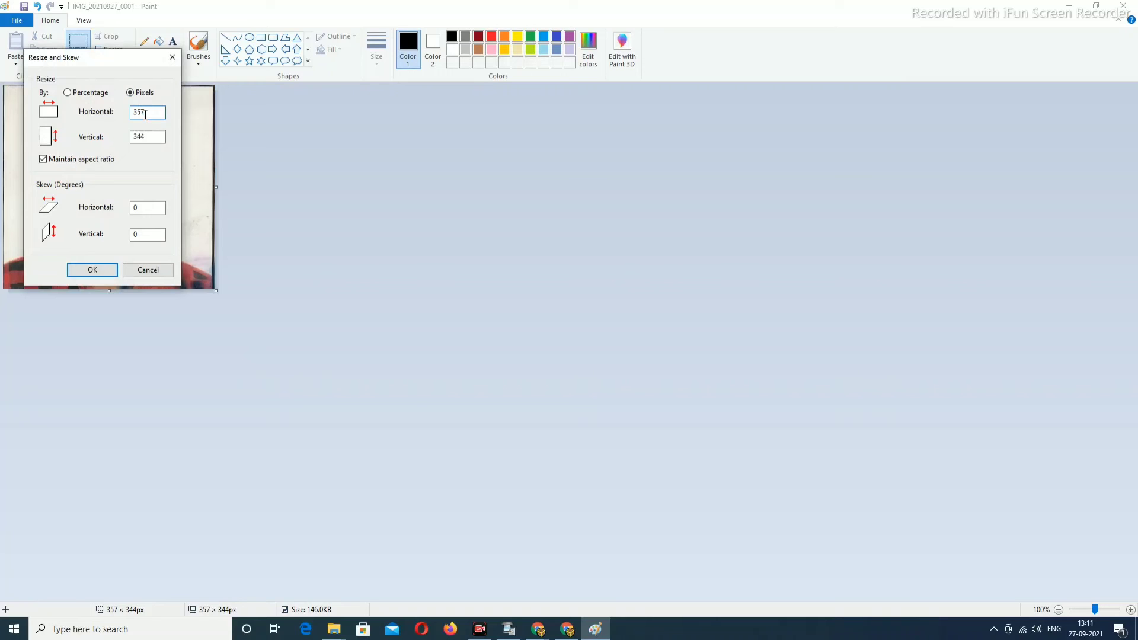
pyautogui.press('BackSpace')
pyautogui.write('160')
pyautogui.click(42, 159)
pyautogui.click(147, 136)
pyautogui.click(91, 270)
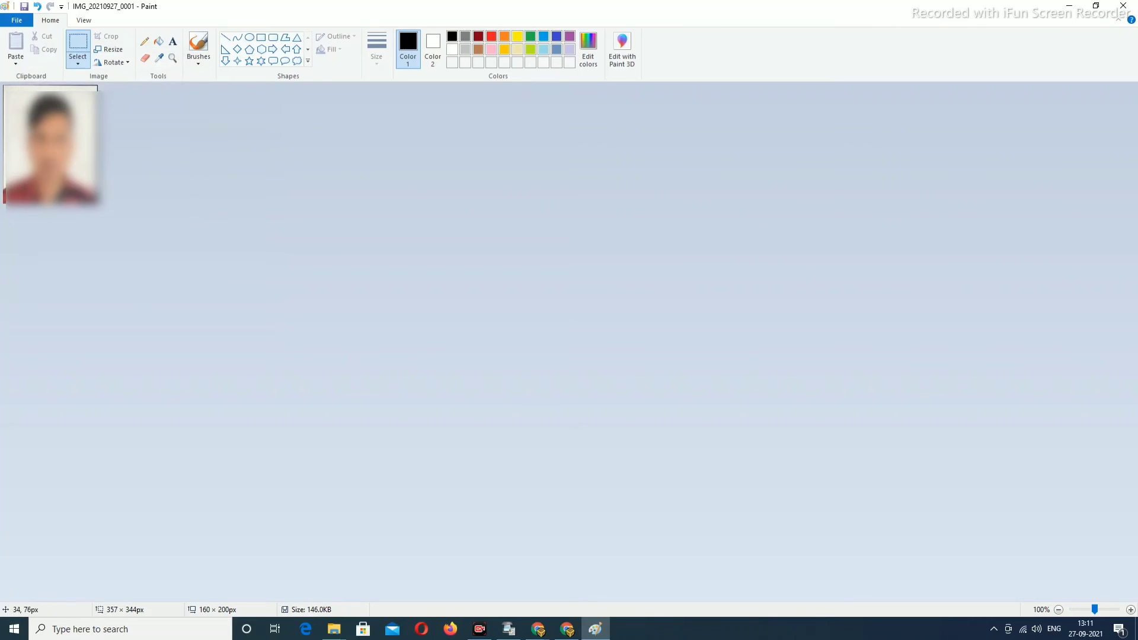
# Save the cropped 160 × 200 photo as a new JPEG picture named 'my pic' in Pictures.
pyautogui.click(17, 20)
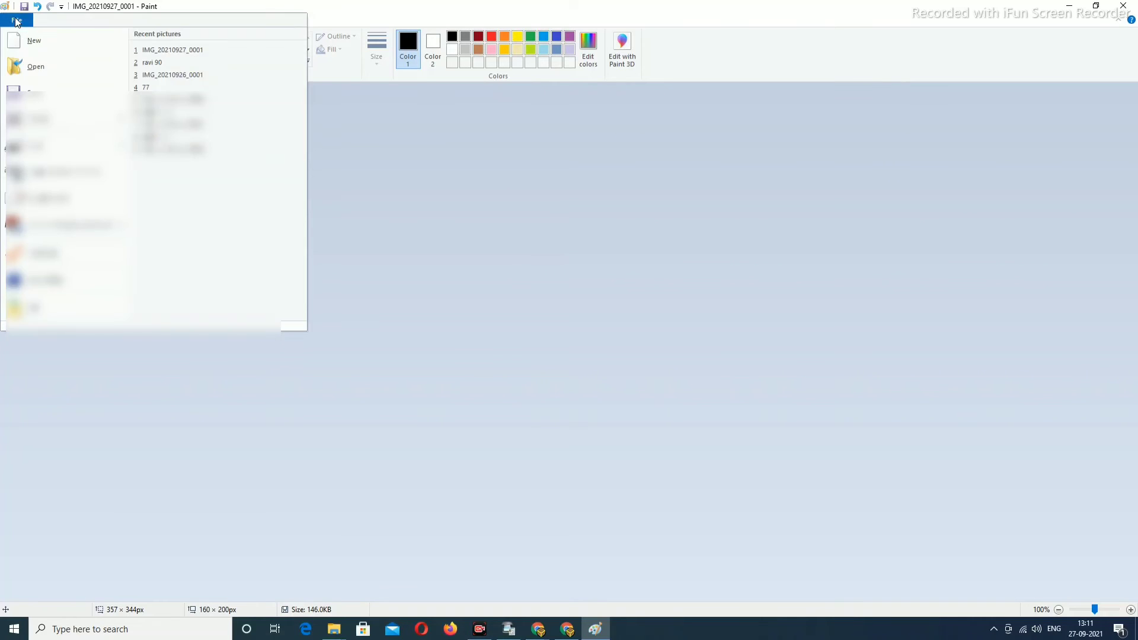
pyautogui.click(37, 119)
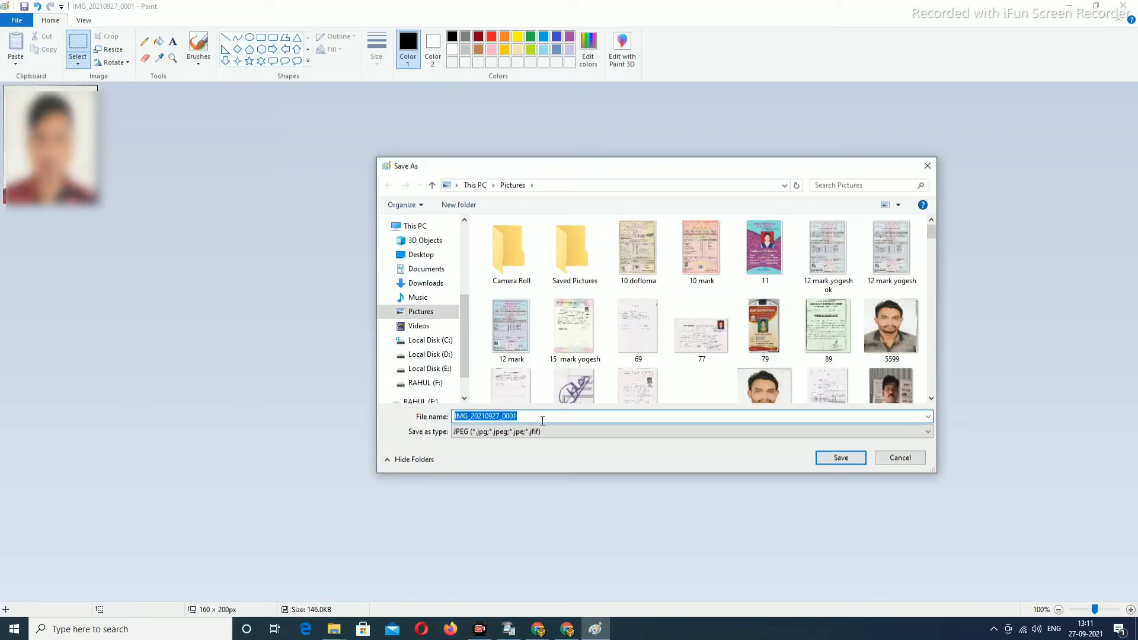
pyautogui.press('BackSpace')
pyautogui.write('se')
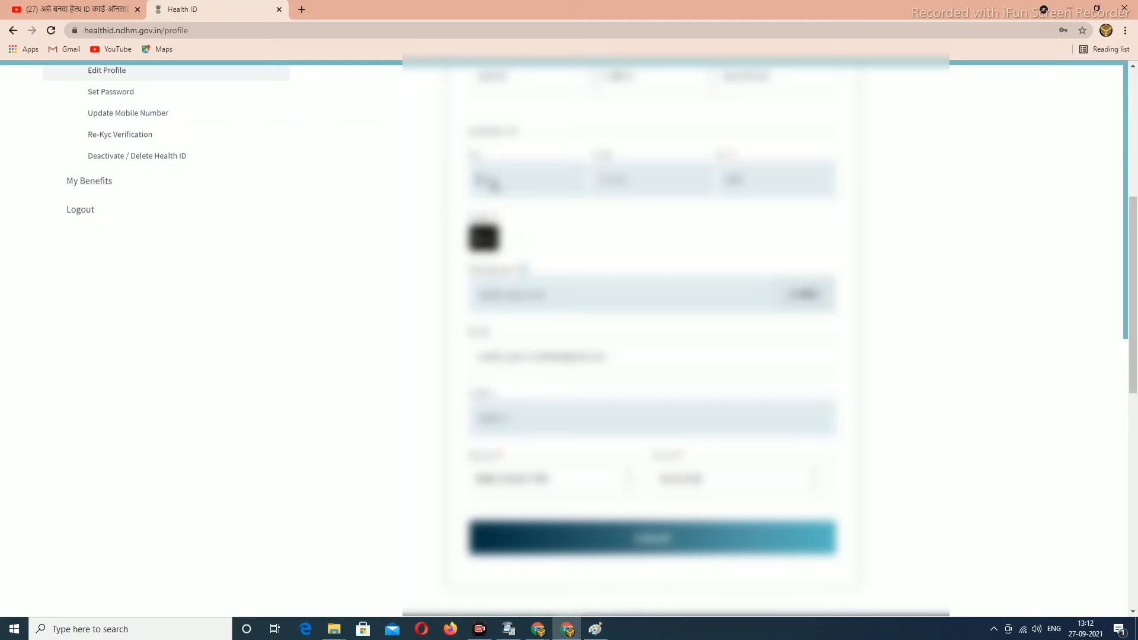
pyautogui.scroll(-1, 640, 509)
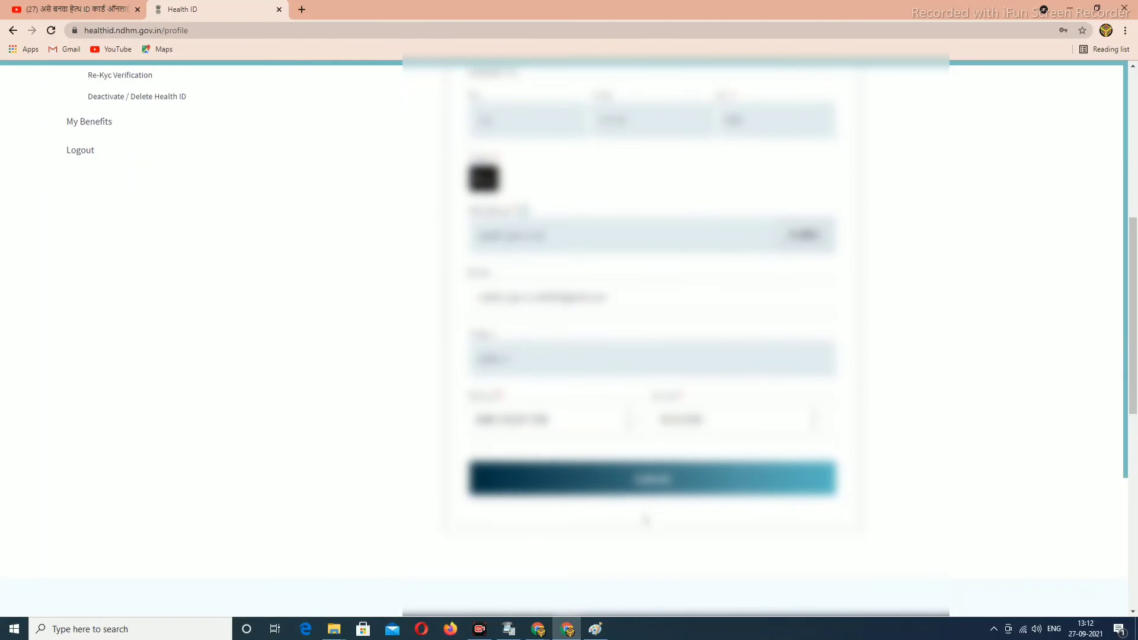
pyautogui.scroll(2, 628, 510)
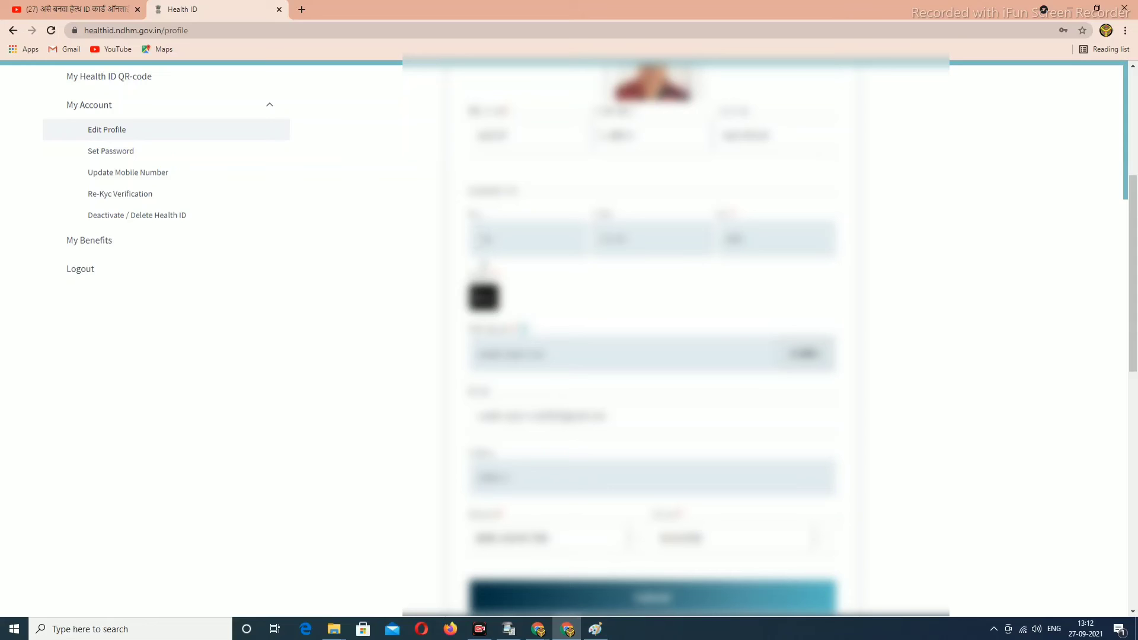
pyautogui.click(109, 201)
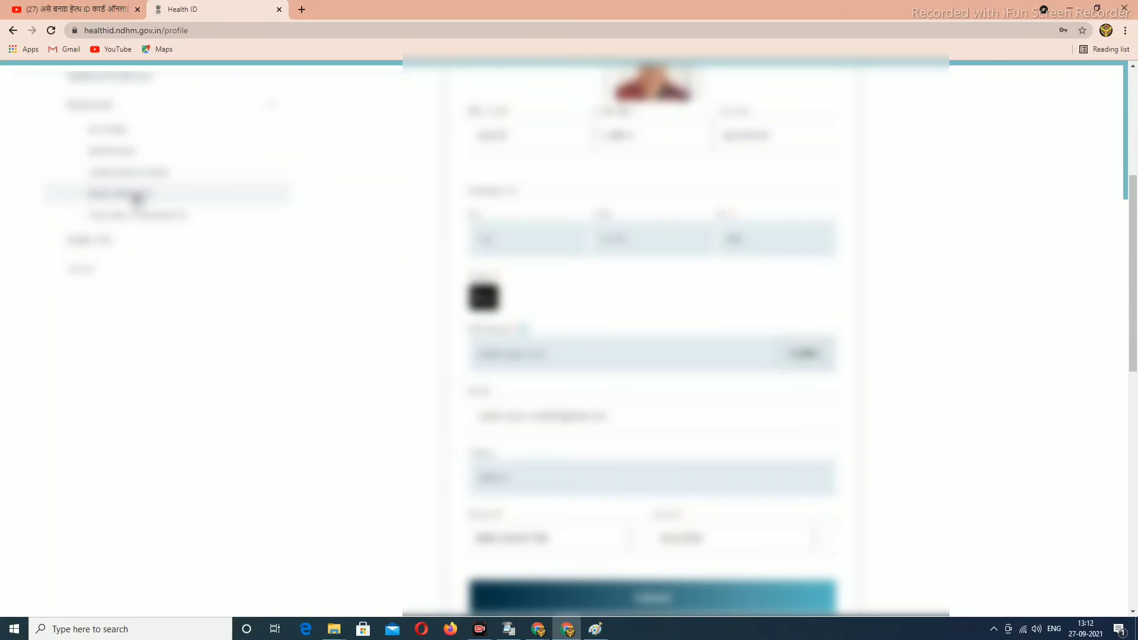
pyautogui.click(153, 193)
pyautogui.scroll(3, 412, 310)
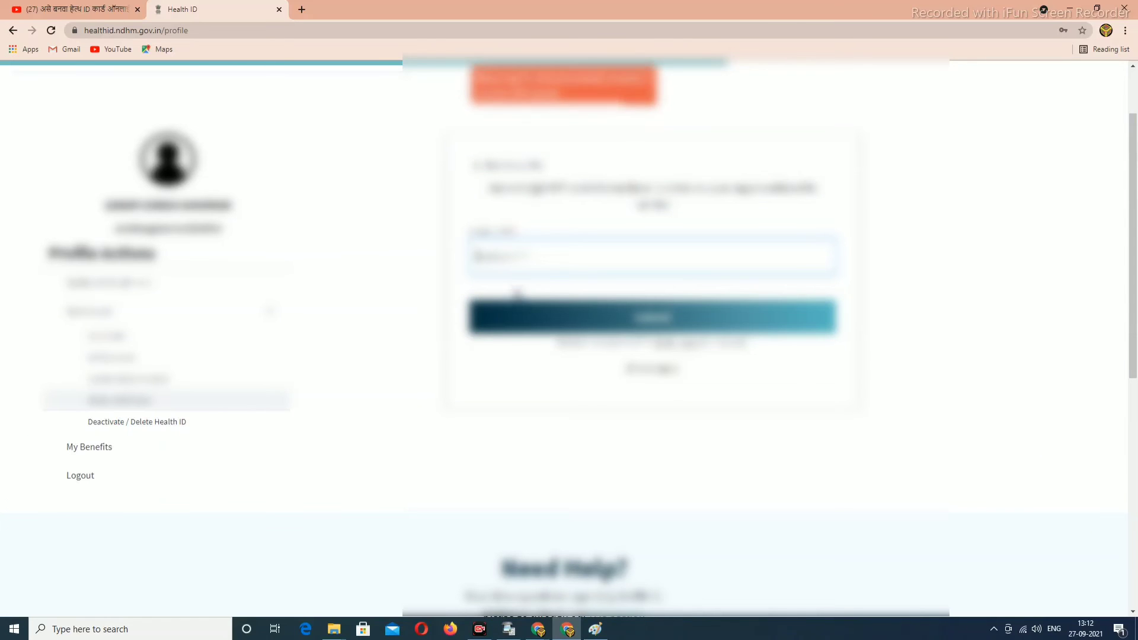
pyautogui.scroll(2, 517, 293)
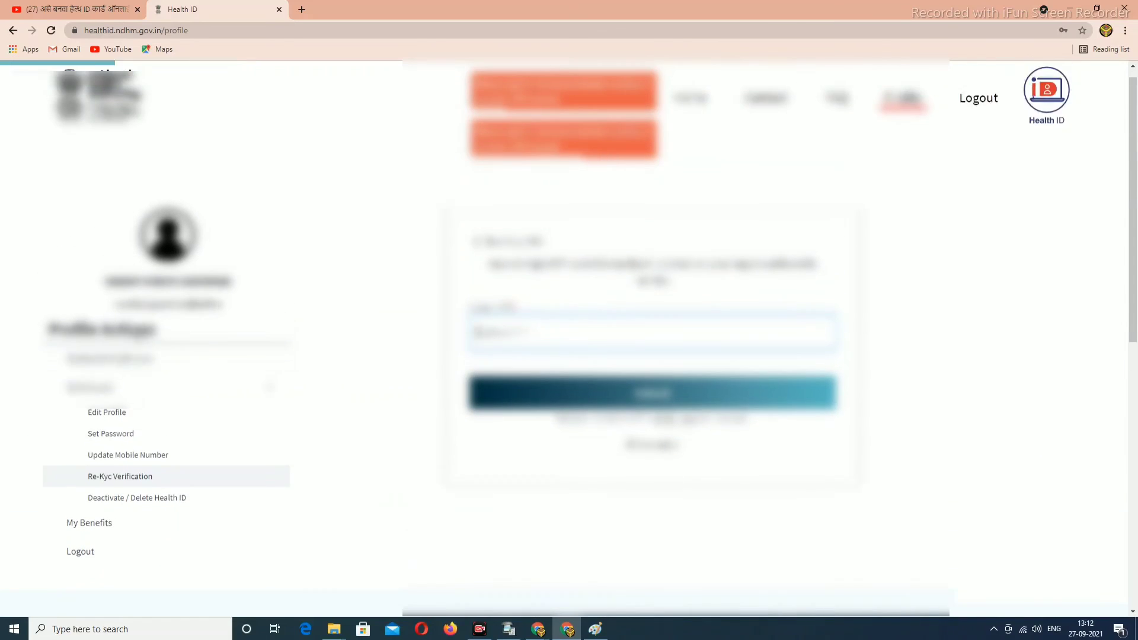
pyautogui.click(108, 426)
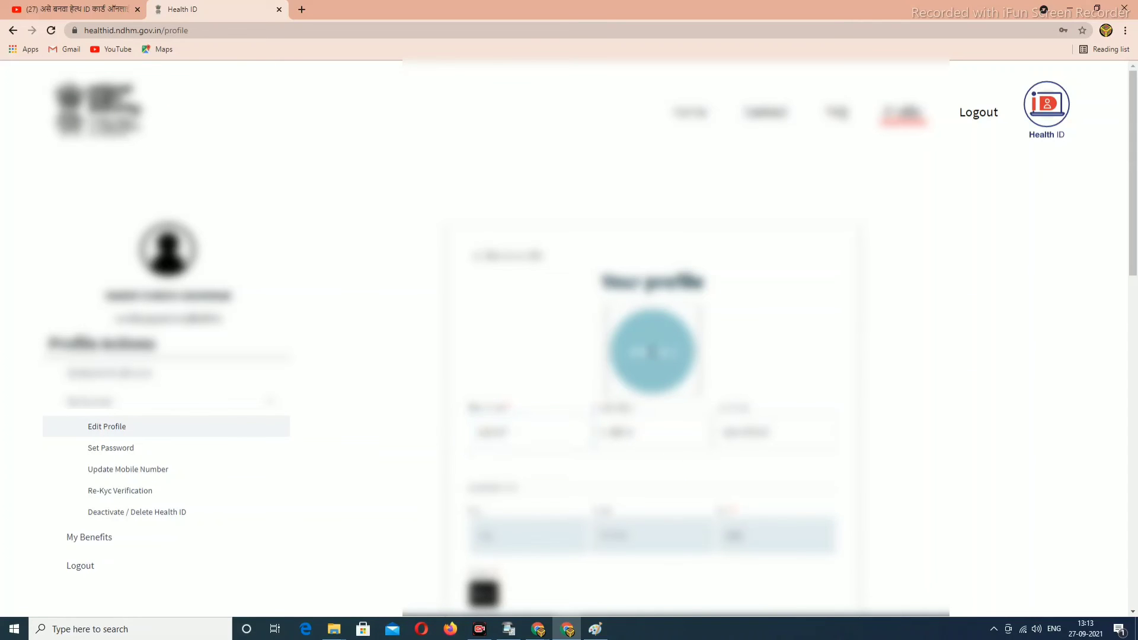
# Set the saved resized photo from Quick access as the profile picture and submit the profile.
pyautogui.click(652, 352)
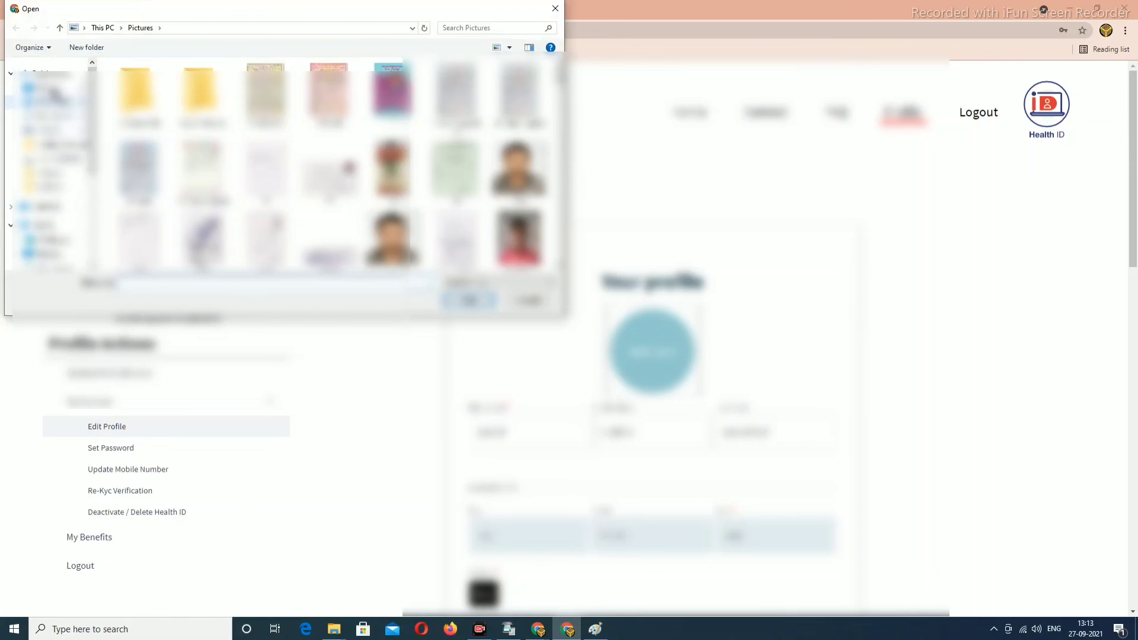
pyautogui.click(52, 73)
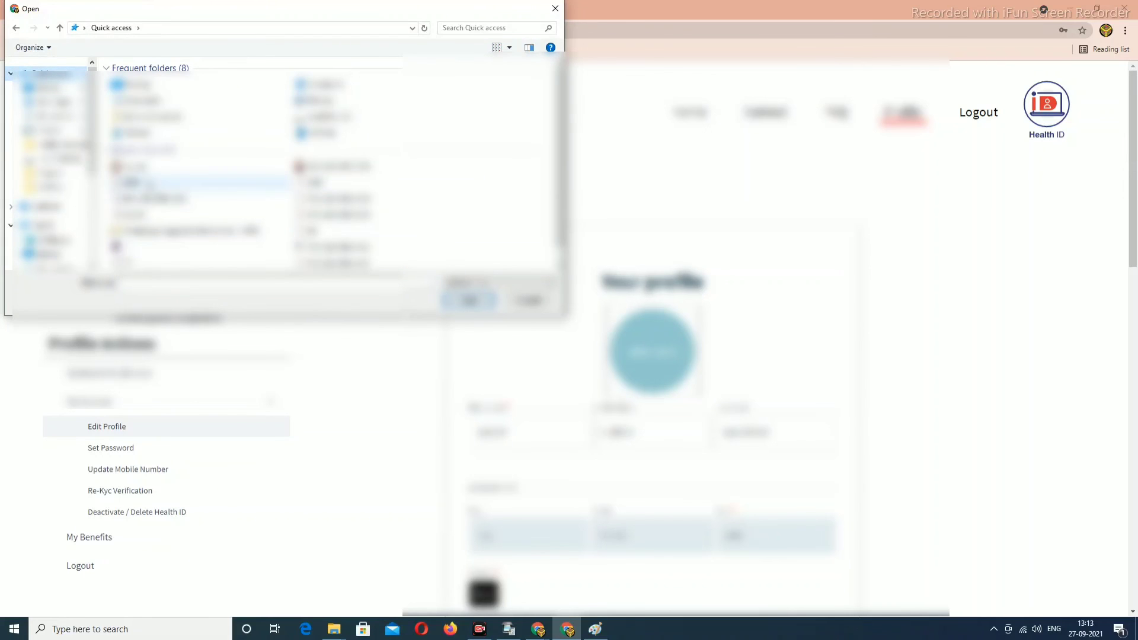
pyautogui.click(332, 231)
pyautogui.click(470, 300)
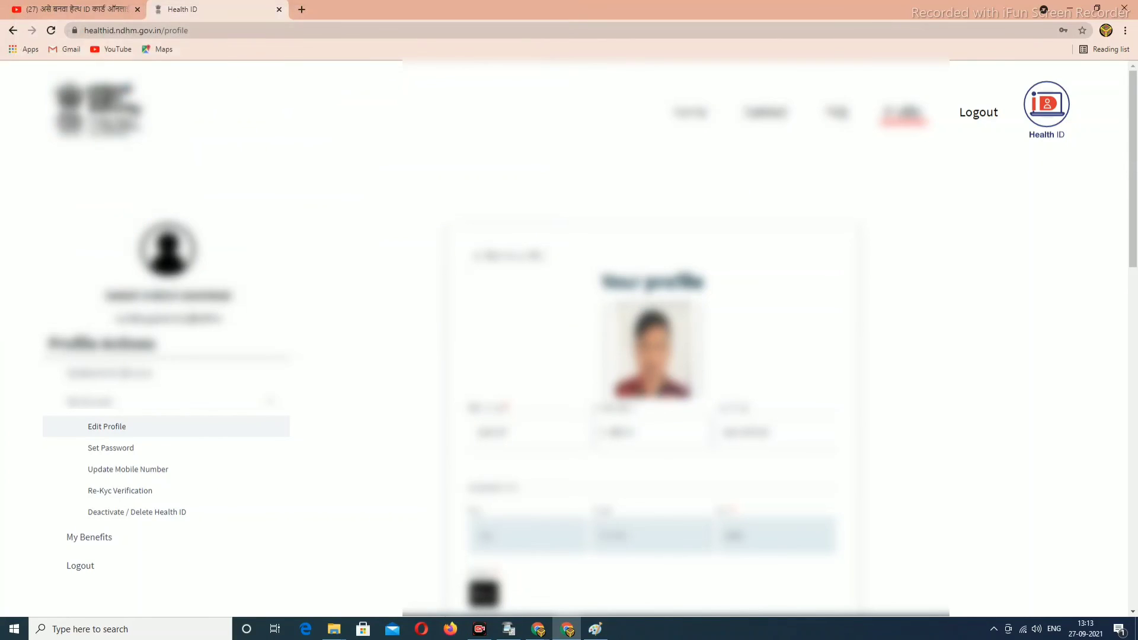
pyautogui.scroll(-10, 652, 361)
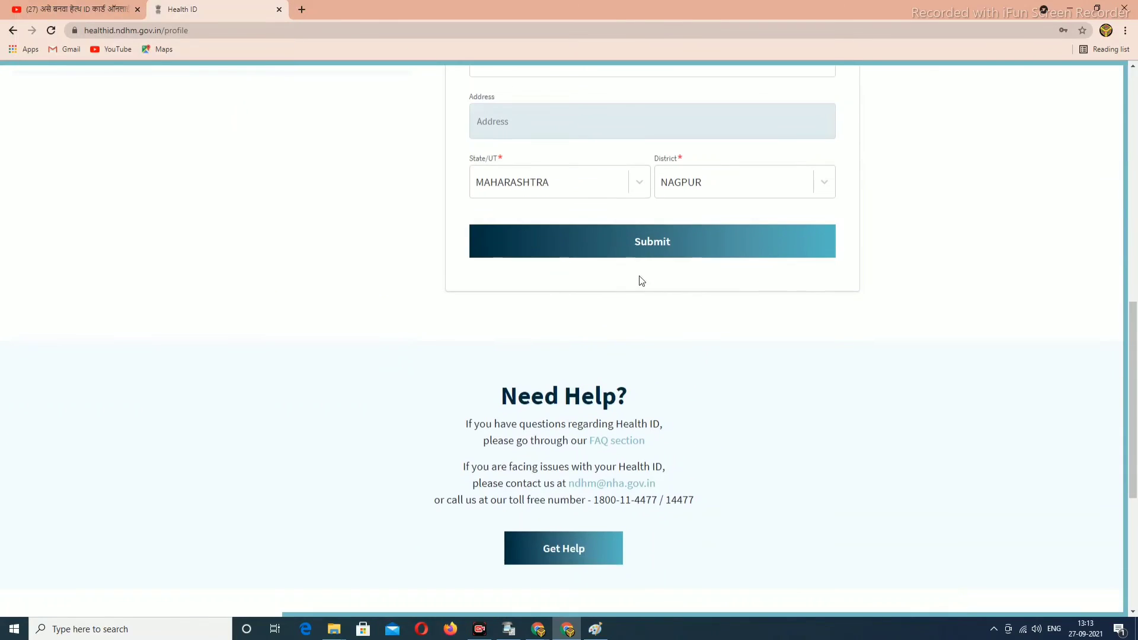
pyautogui.click(648, 242)
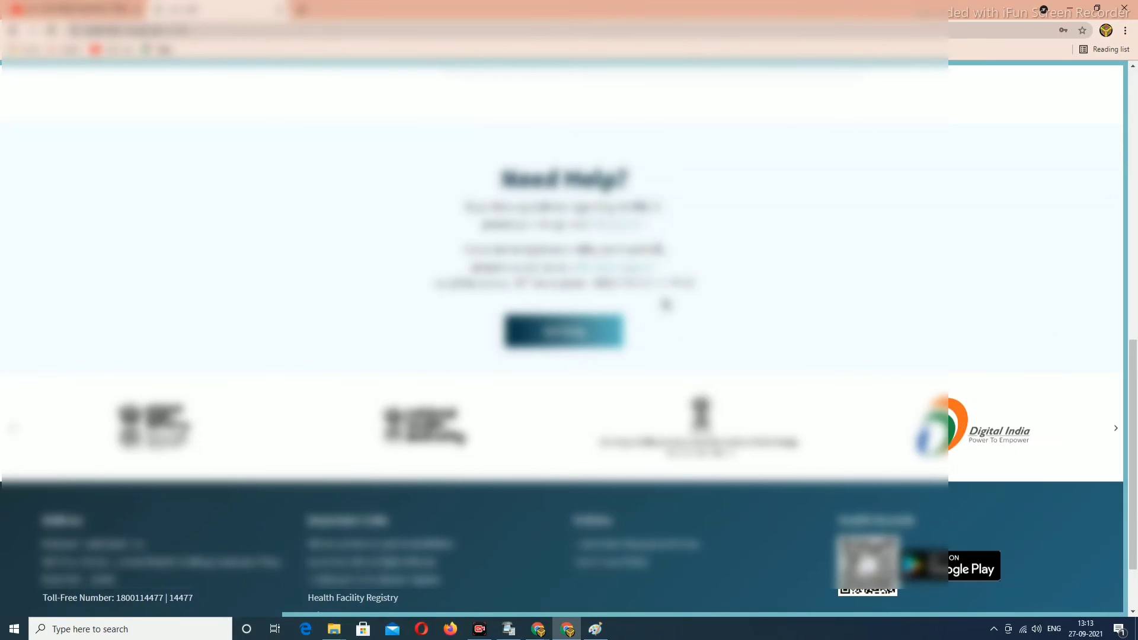
# Download the Health ID card PNG and open it from the download bar's menu.
pyautogui.scroll(6, 665, 302)
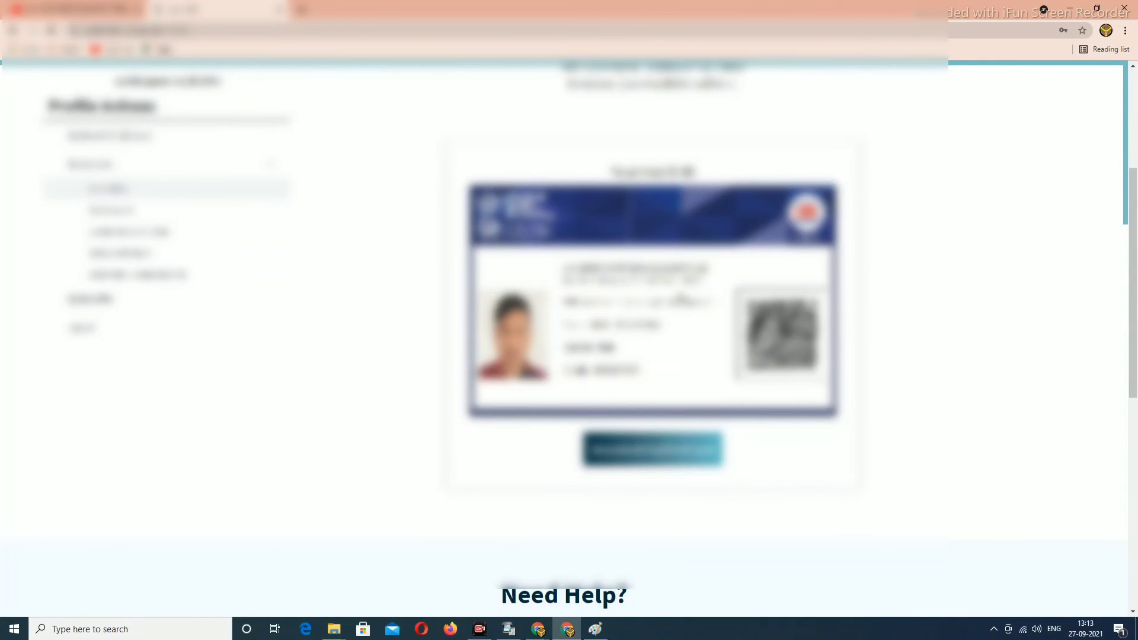
pyautogui.scroll(3, 665, 323)
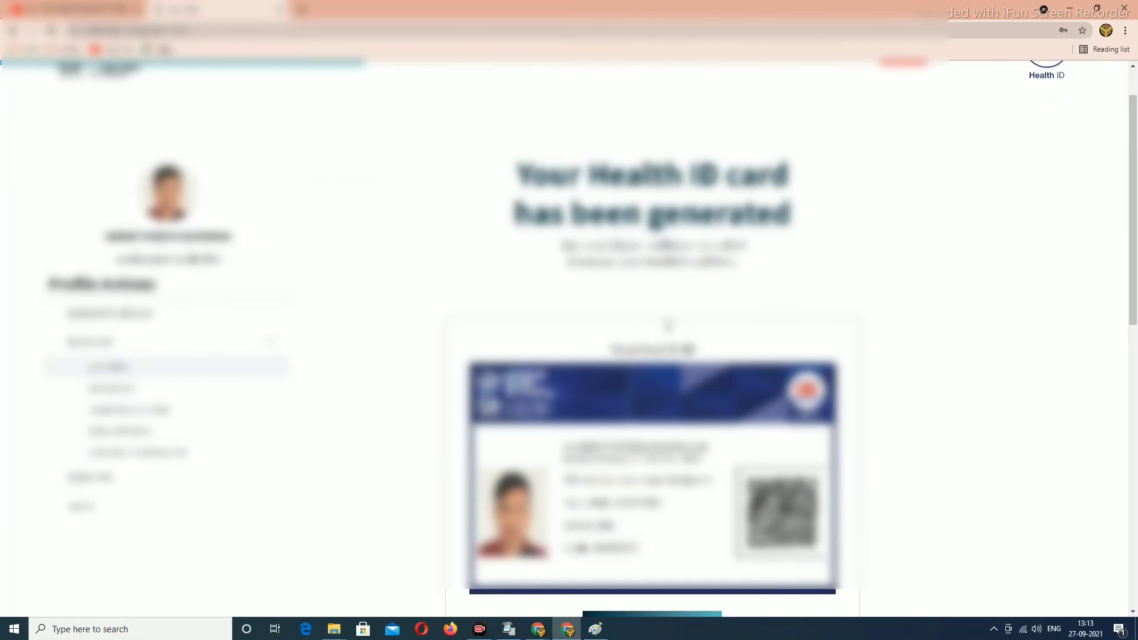
pyautogui.scroll(-2, 669, 325)
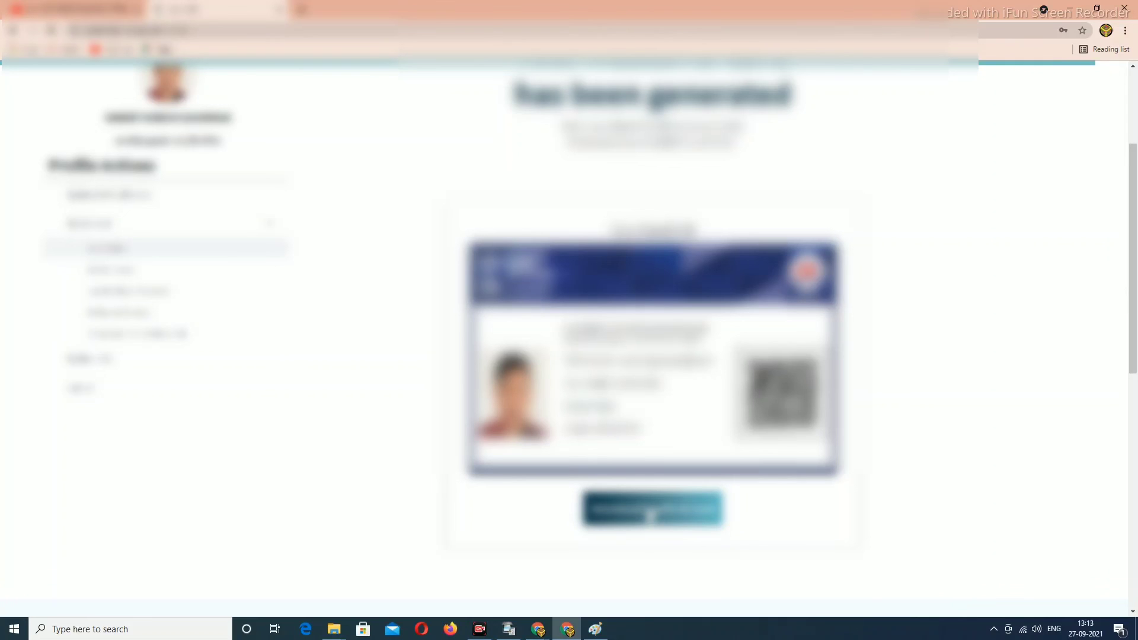
pyautogui.click(650, 515)
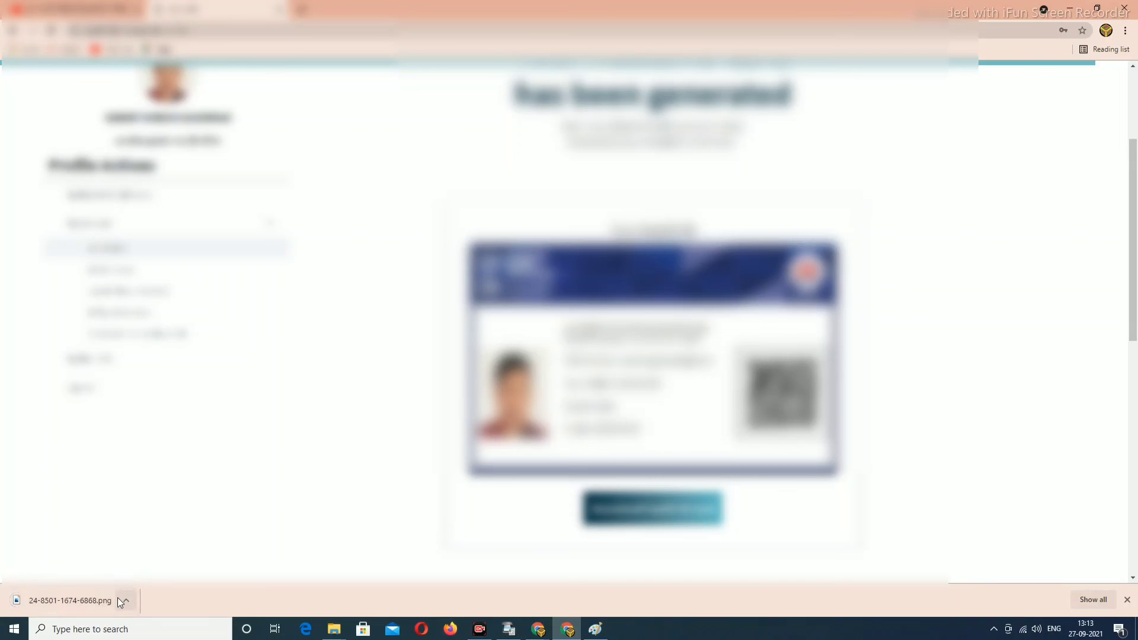
pyautogui.click(121, 598)
pyautogui.click(149, 537)
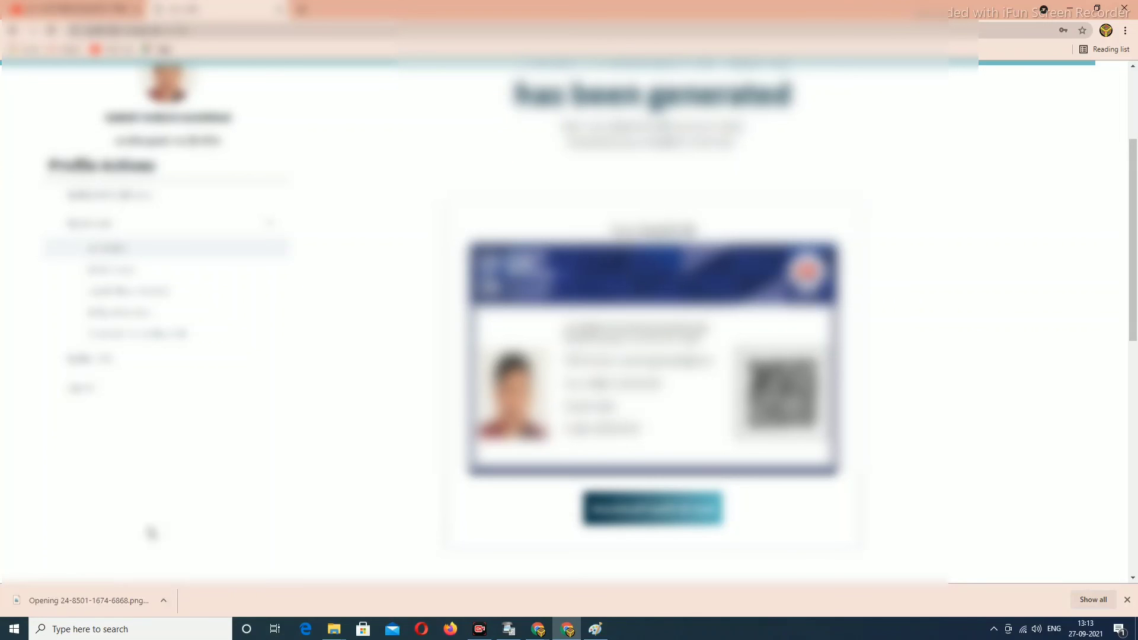